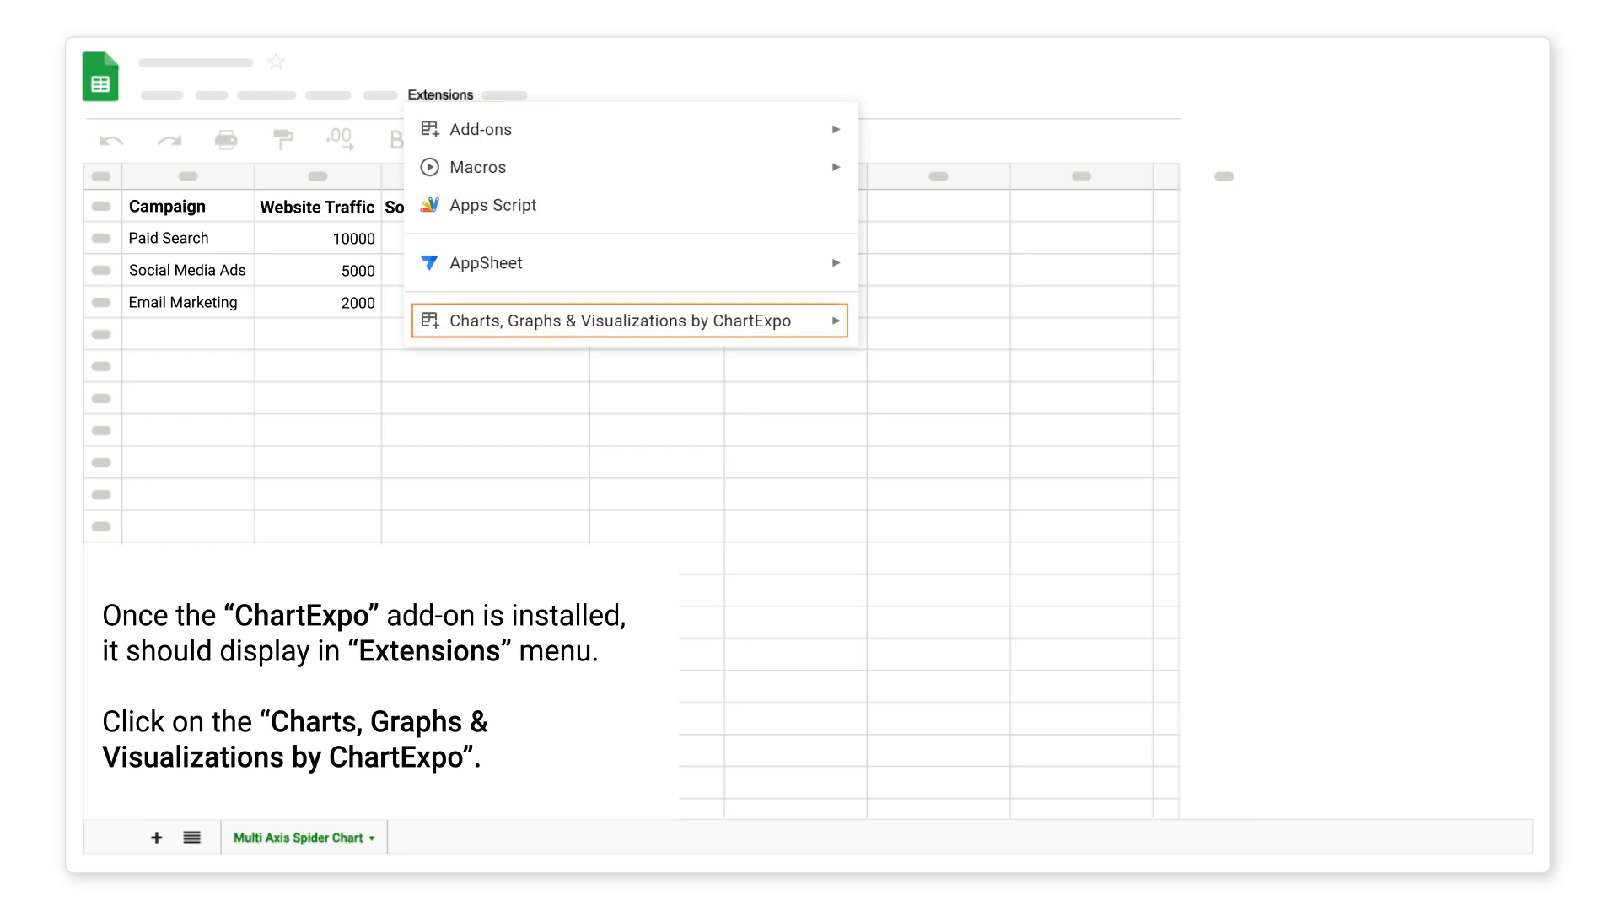
Open the Charts, Graphs & Visualizations by ChartExpo add-on and start a new Multi Axis Spider Chart
click(833, 319)
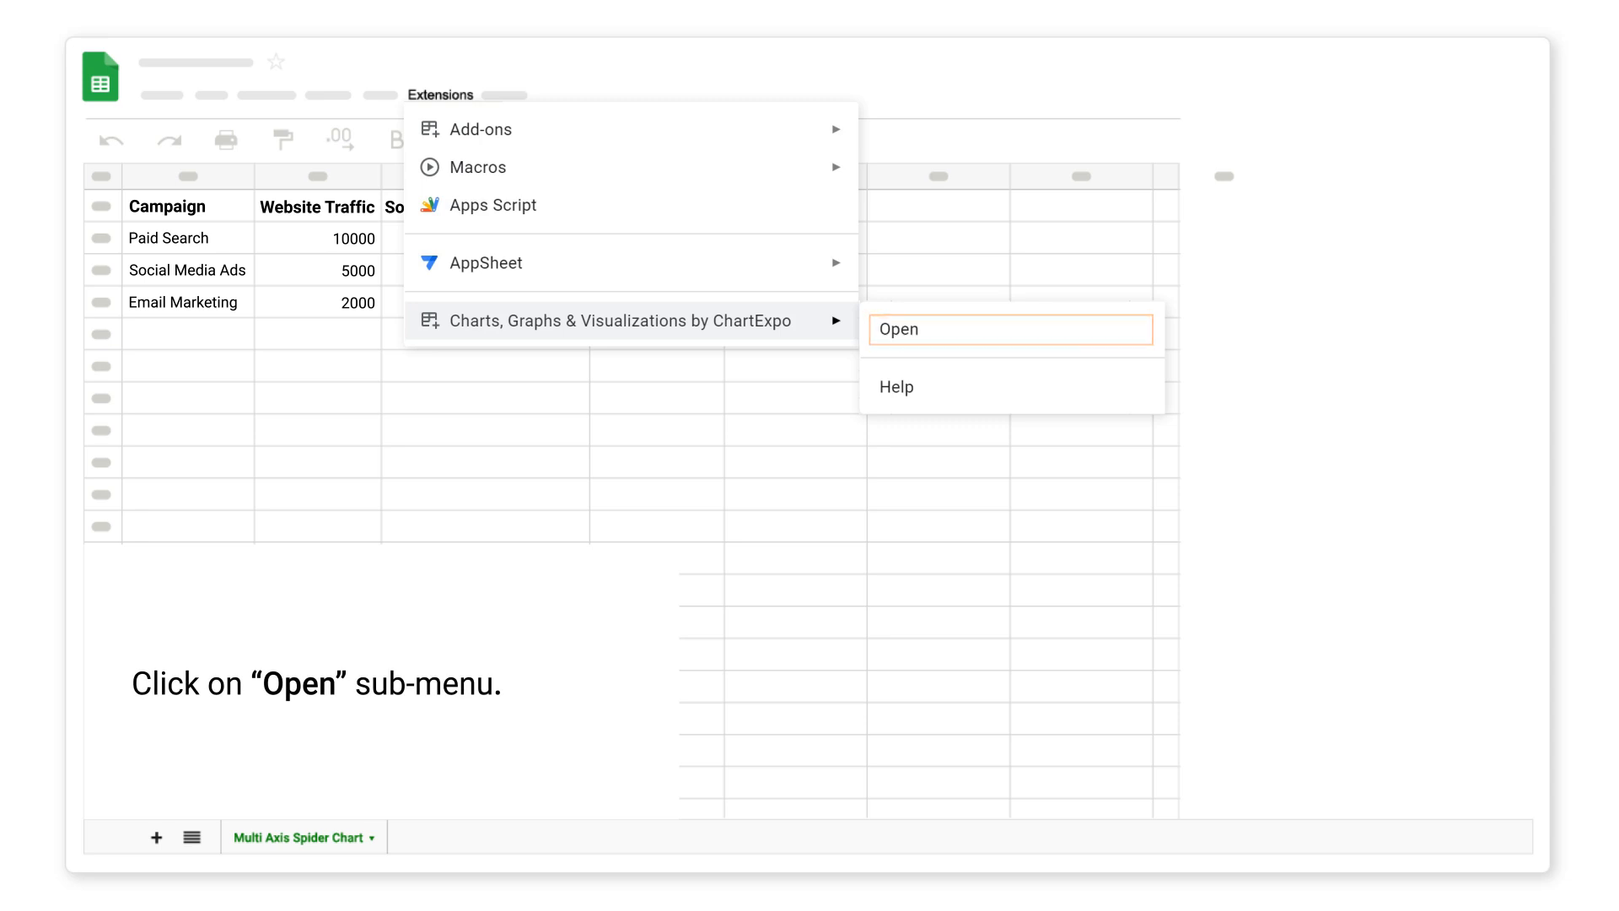
click(911, 328)
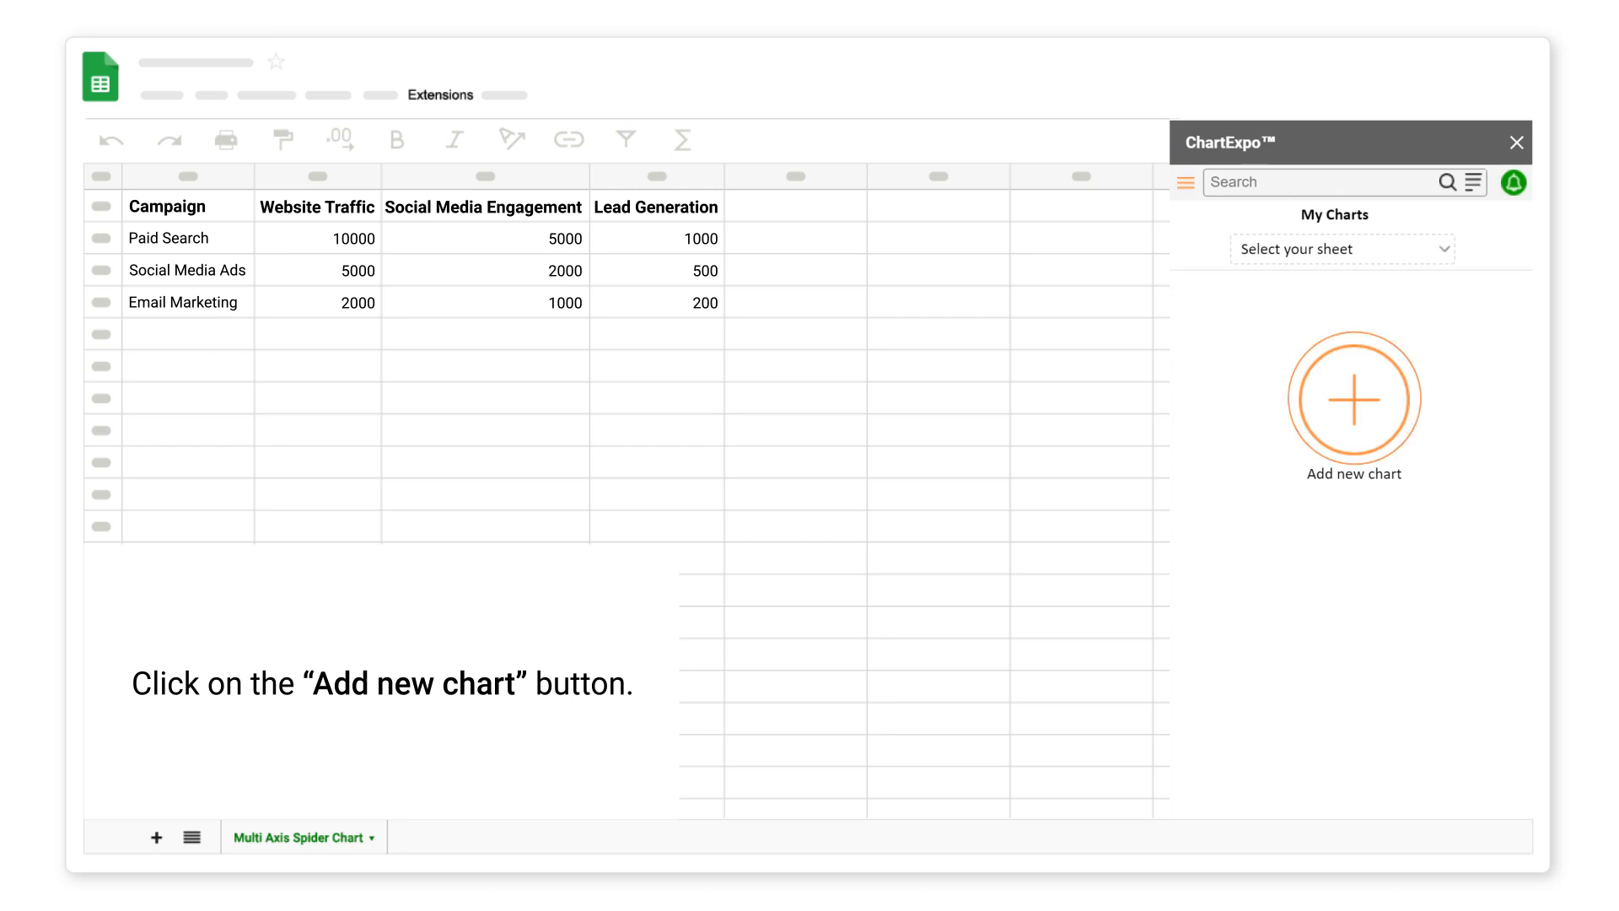
click(1354, 399)
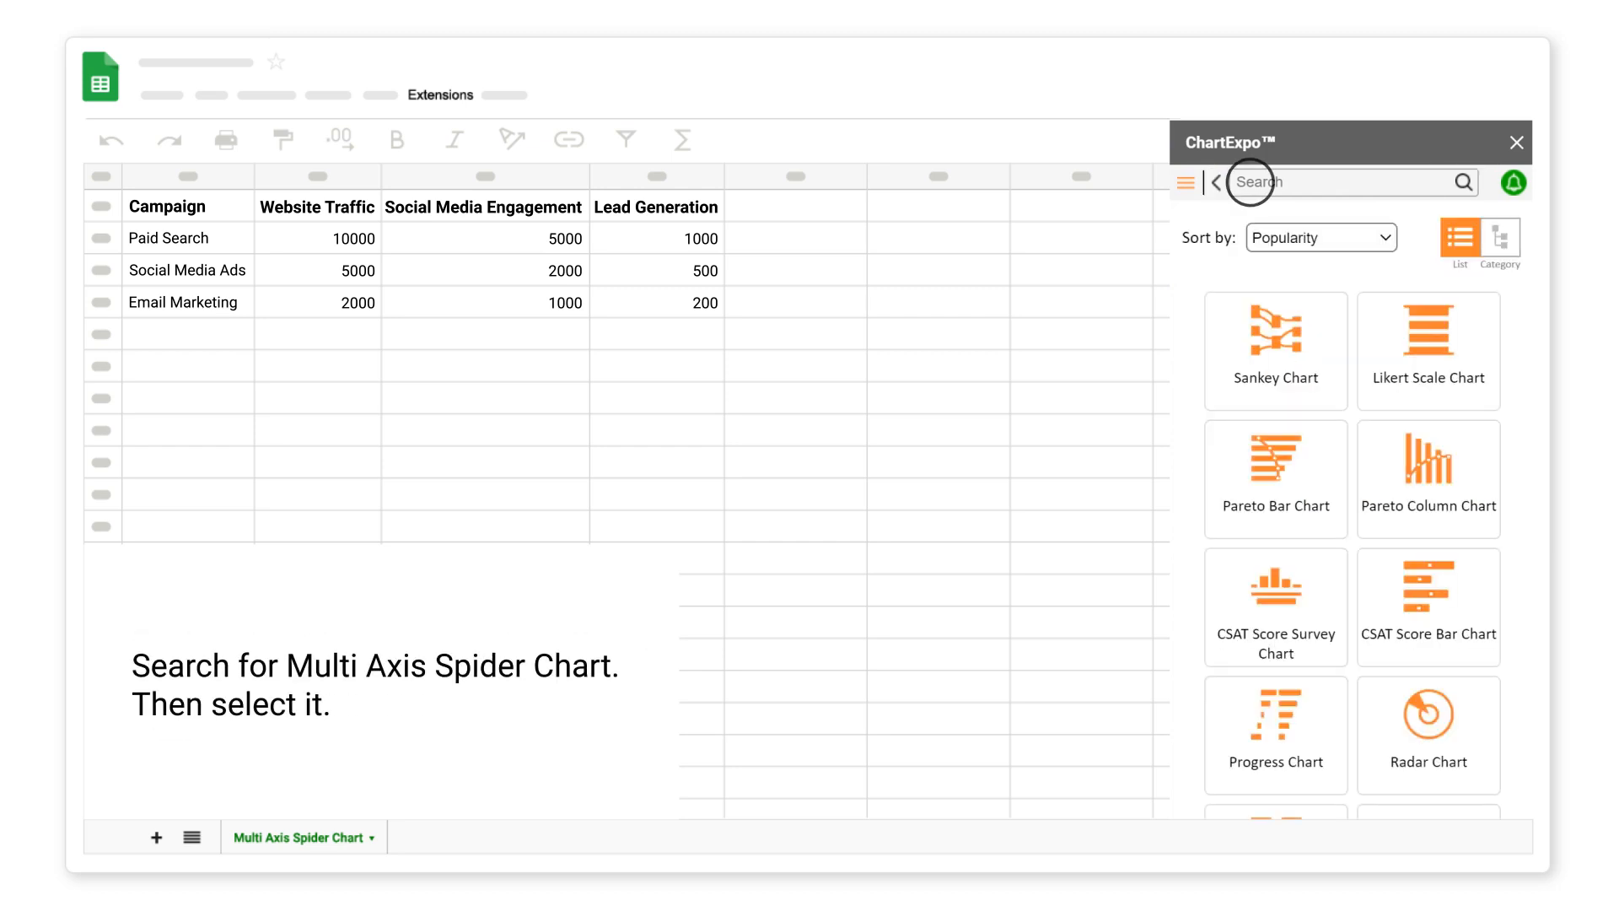
click(1250, 182)
text(multi axis)
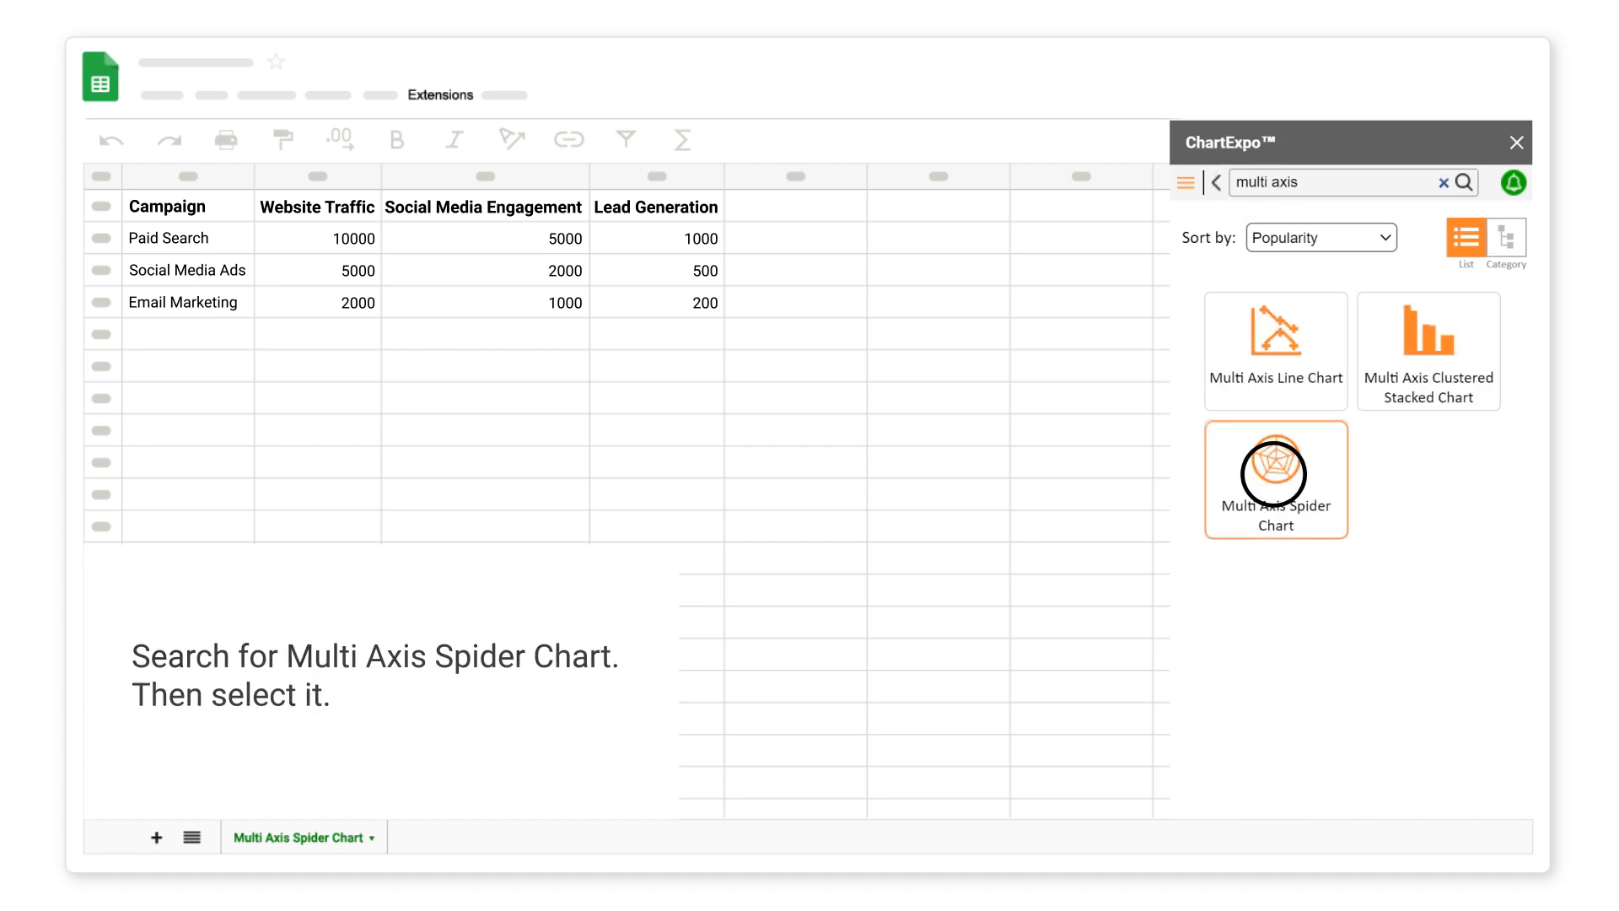
click(1273, 474)
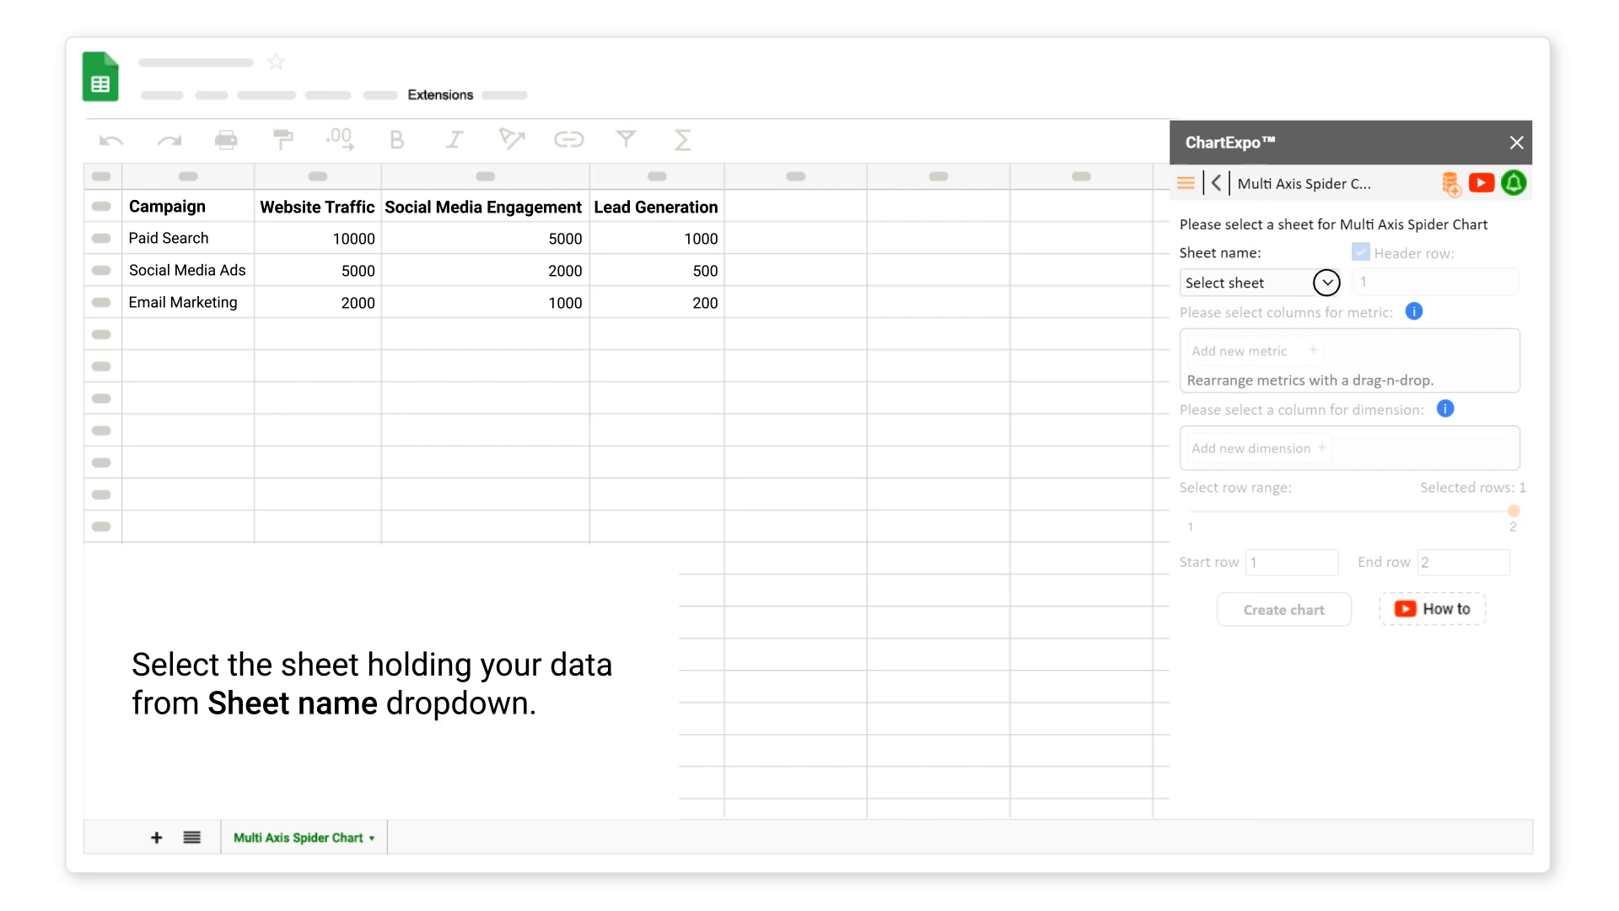
Use the Multi Axis Spider Chart sheet as data source, with Website Traffic, Social Media Engagement and Lead Generation as metrics
click(1326, 282)
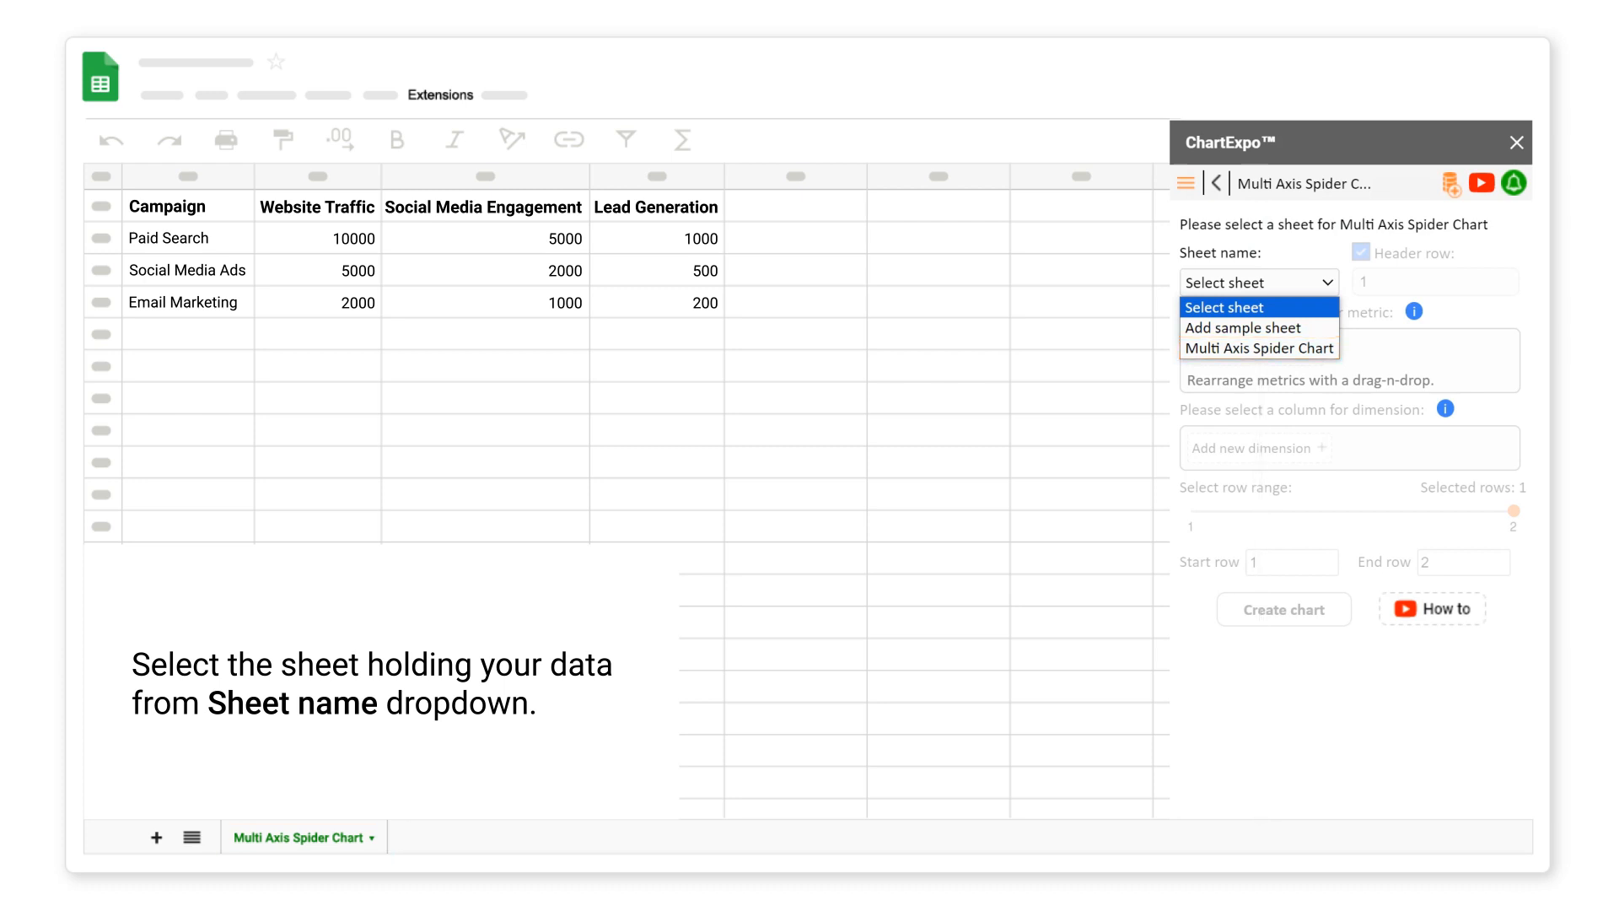
click(1252, 347)
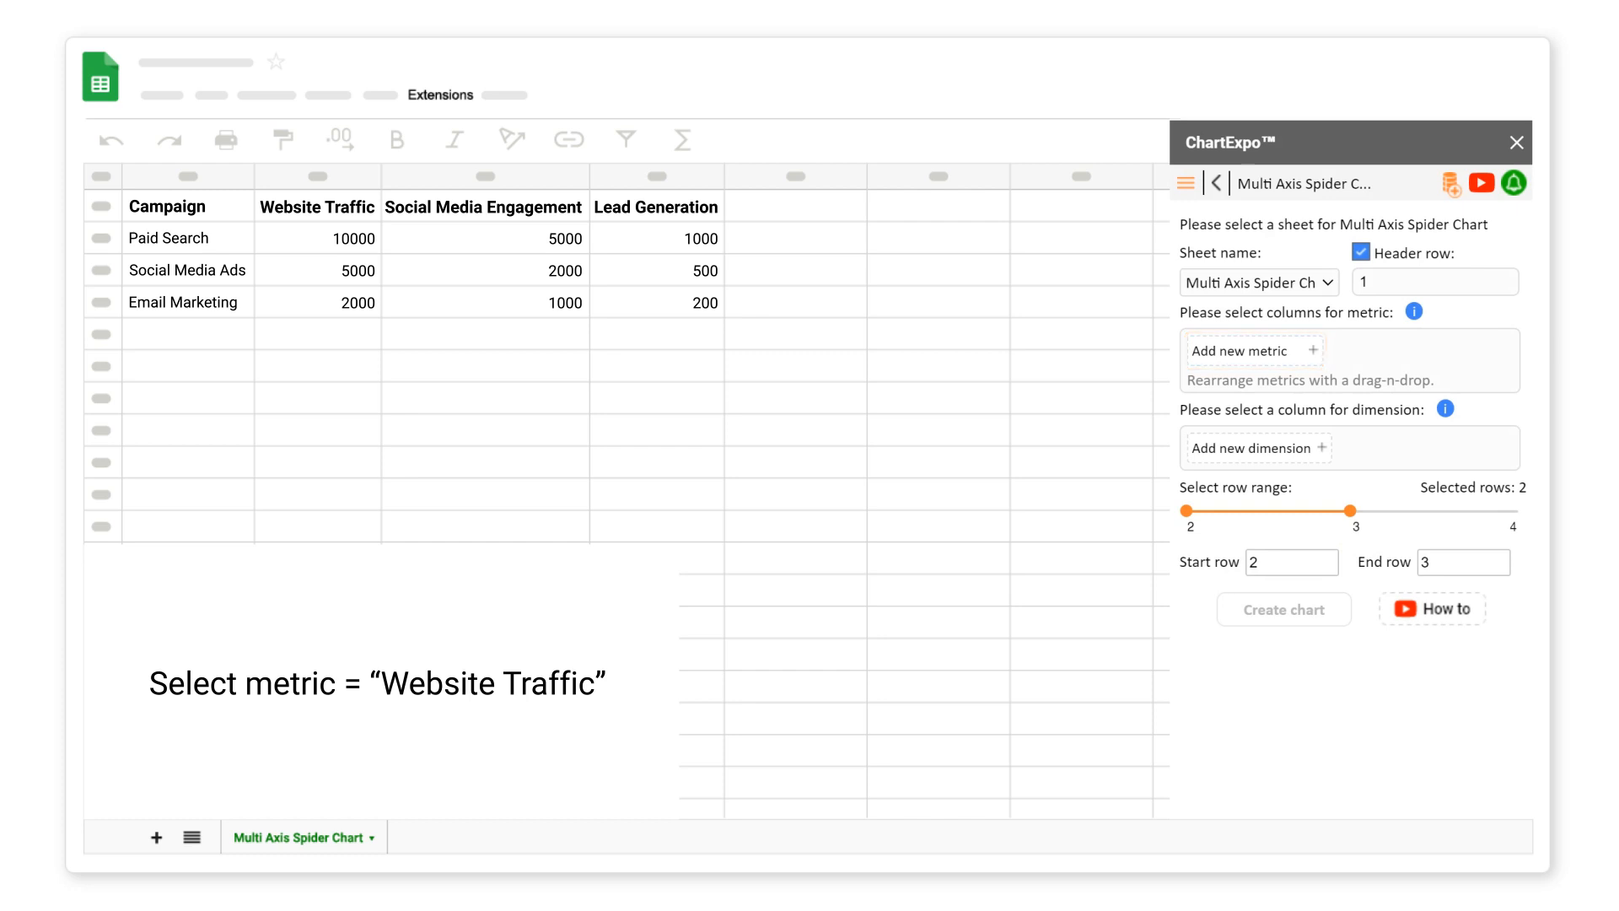
click(1313, 350)
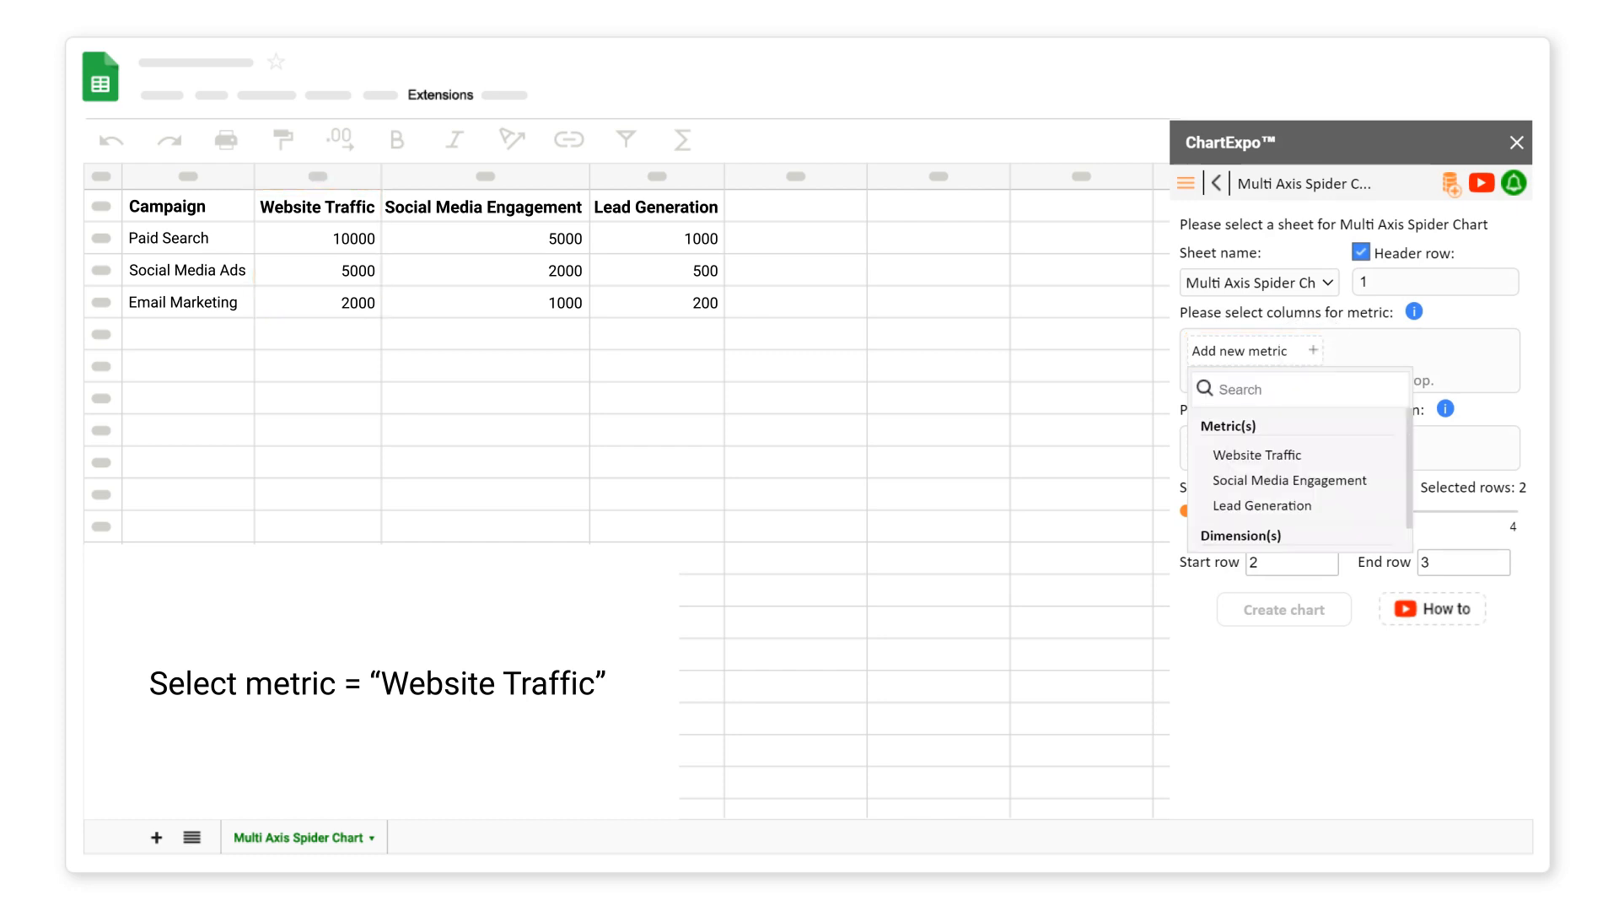
click(1251, 454)
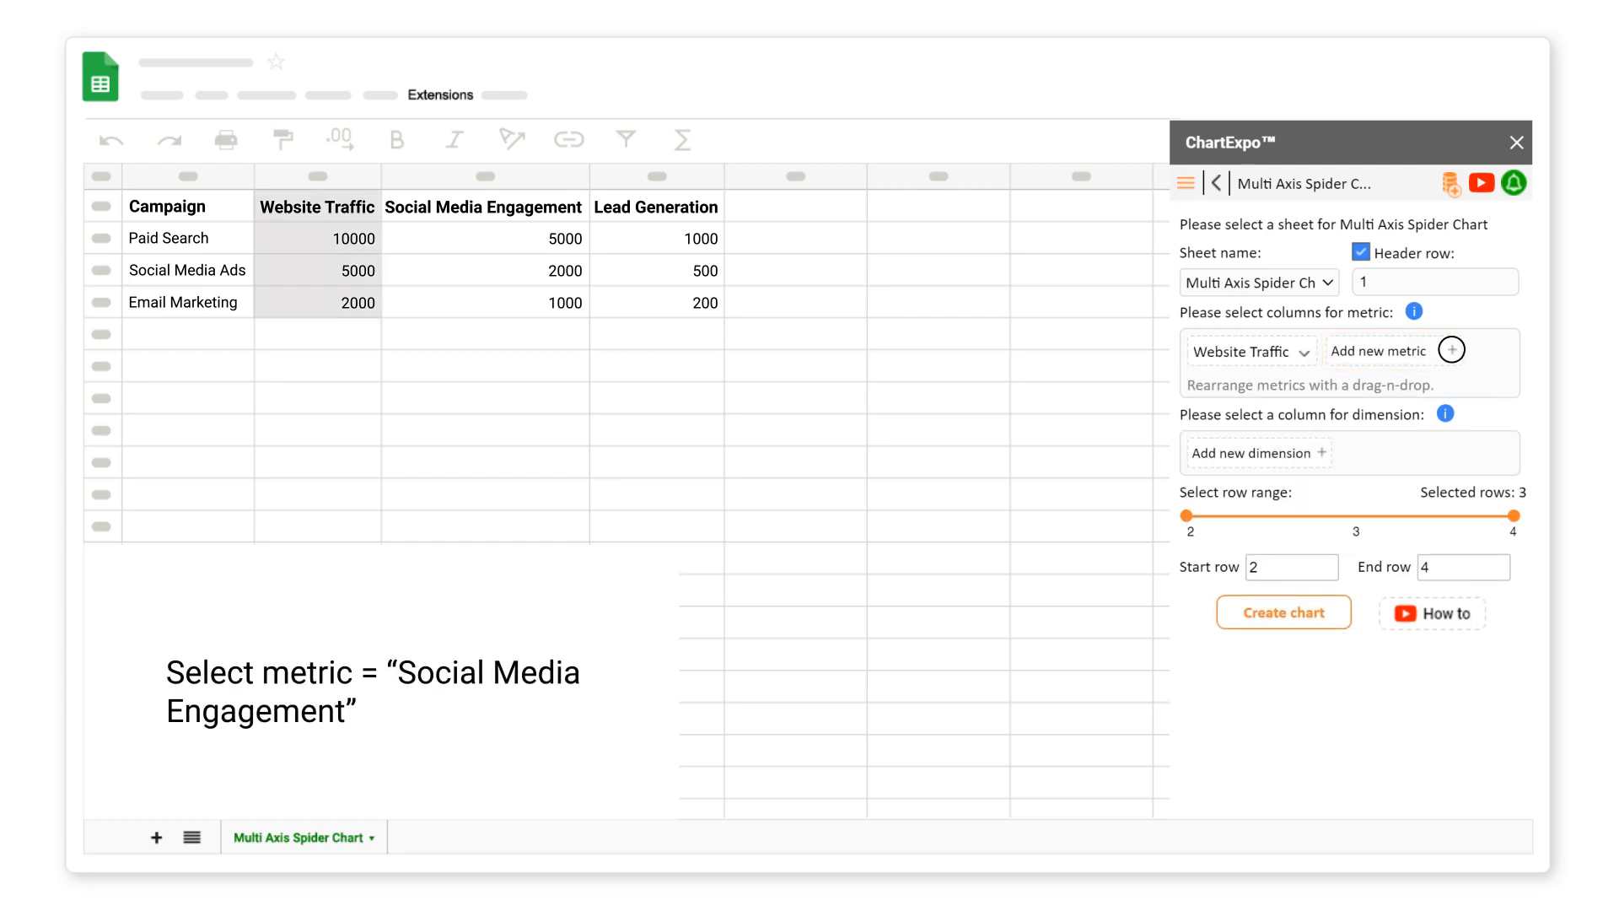
click(1451, 349)
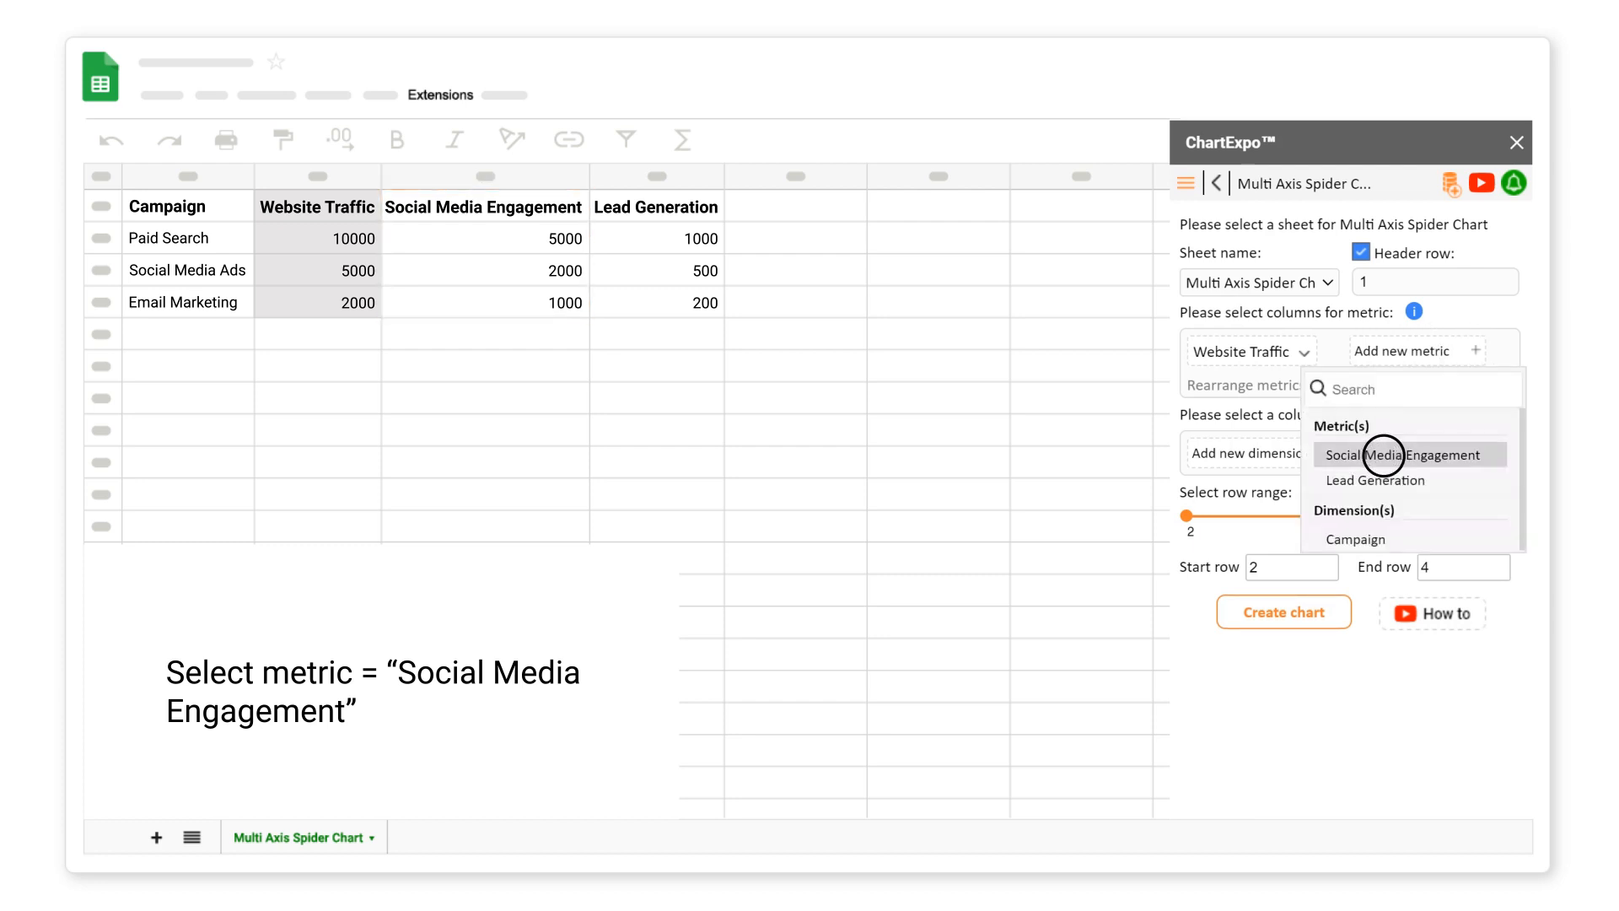
click(1382, 455)
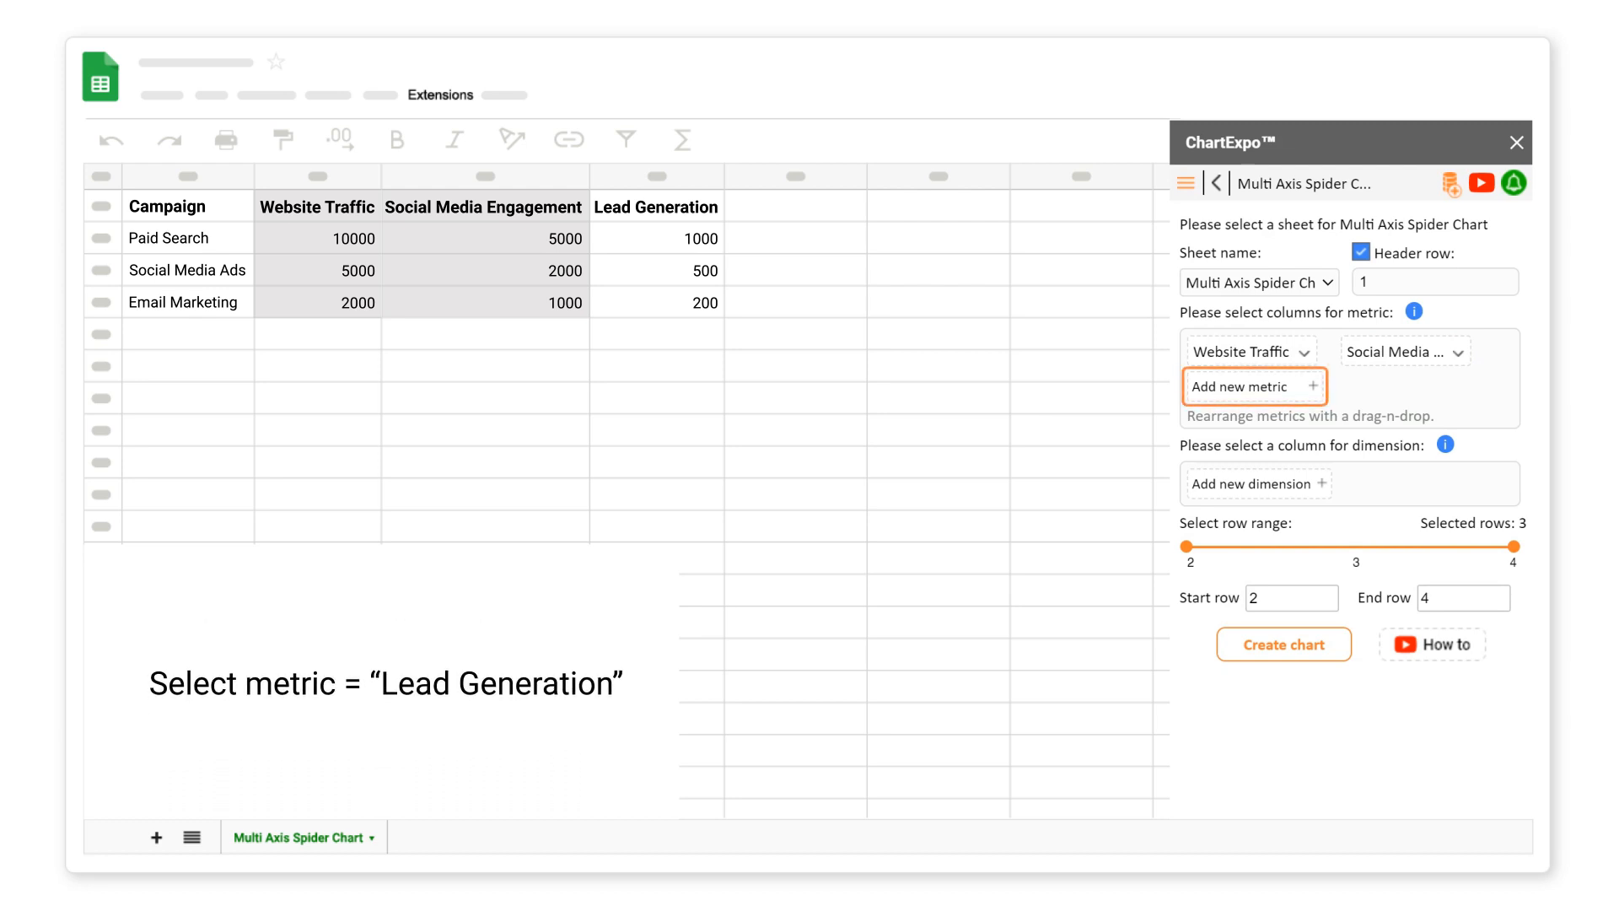
click(1312, 385)
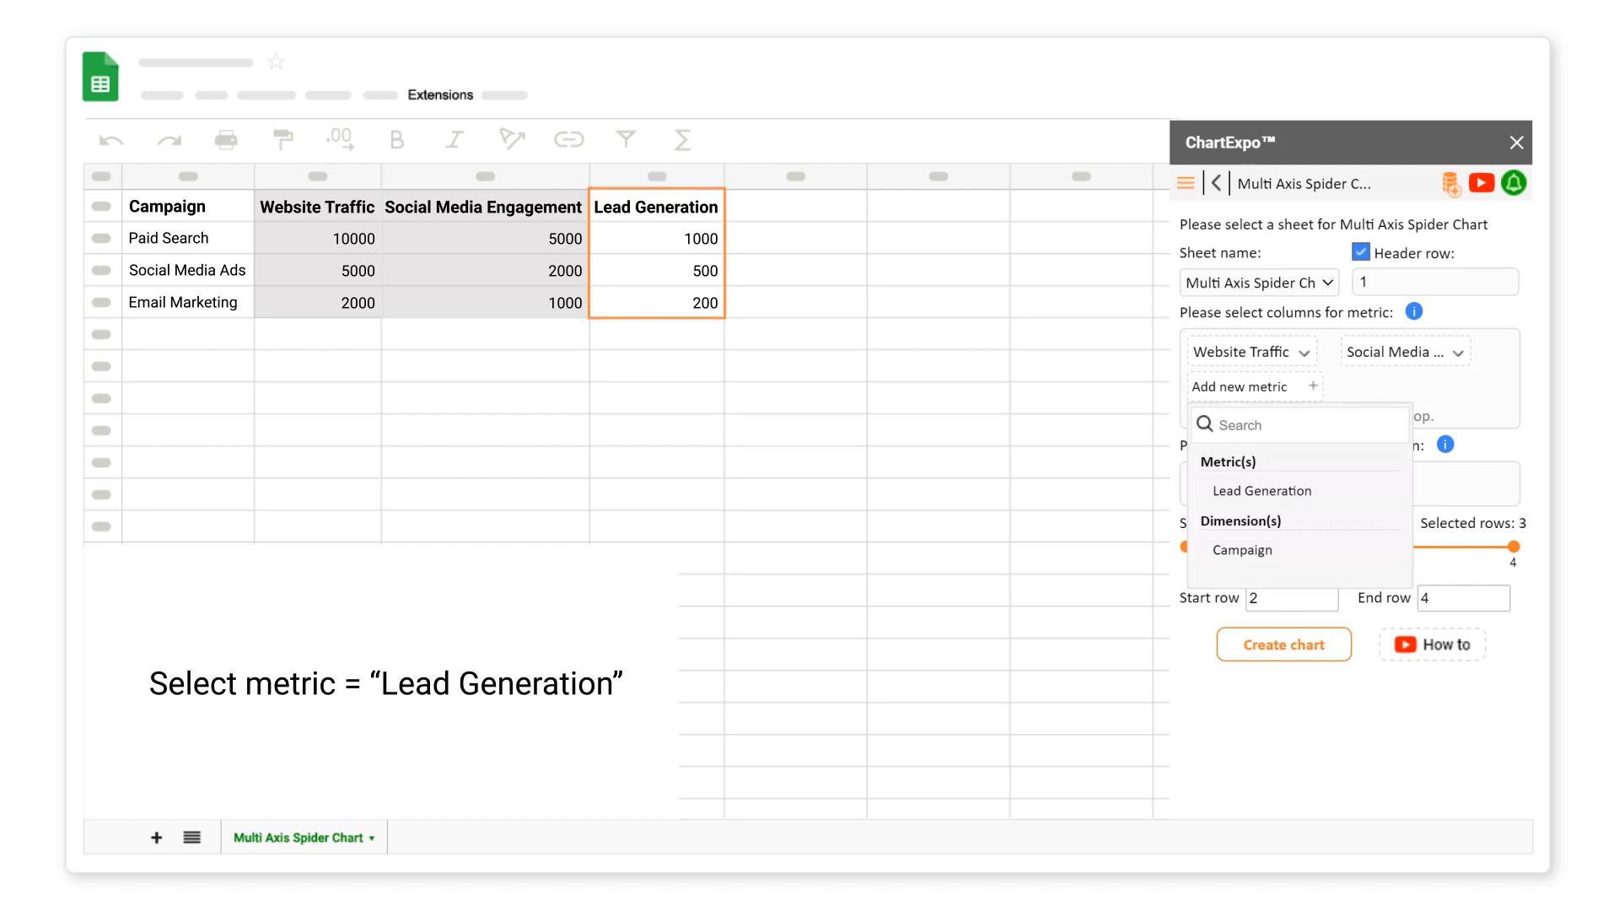
click(1259, 490)
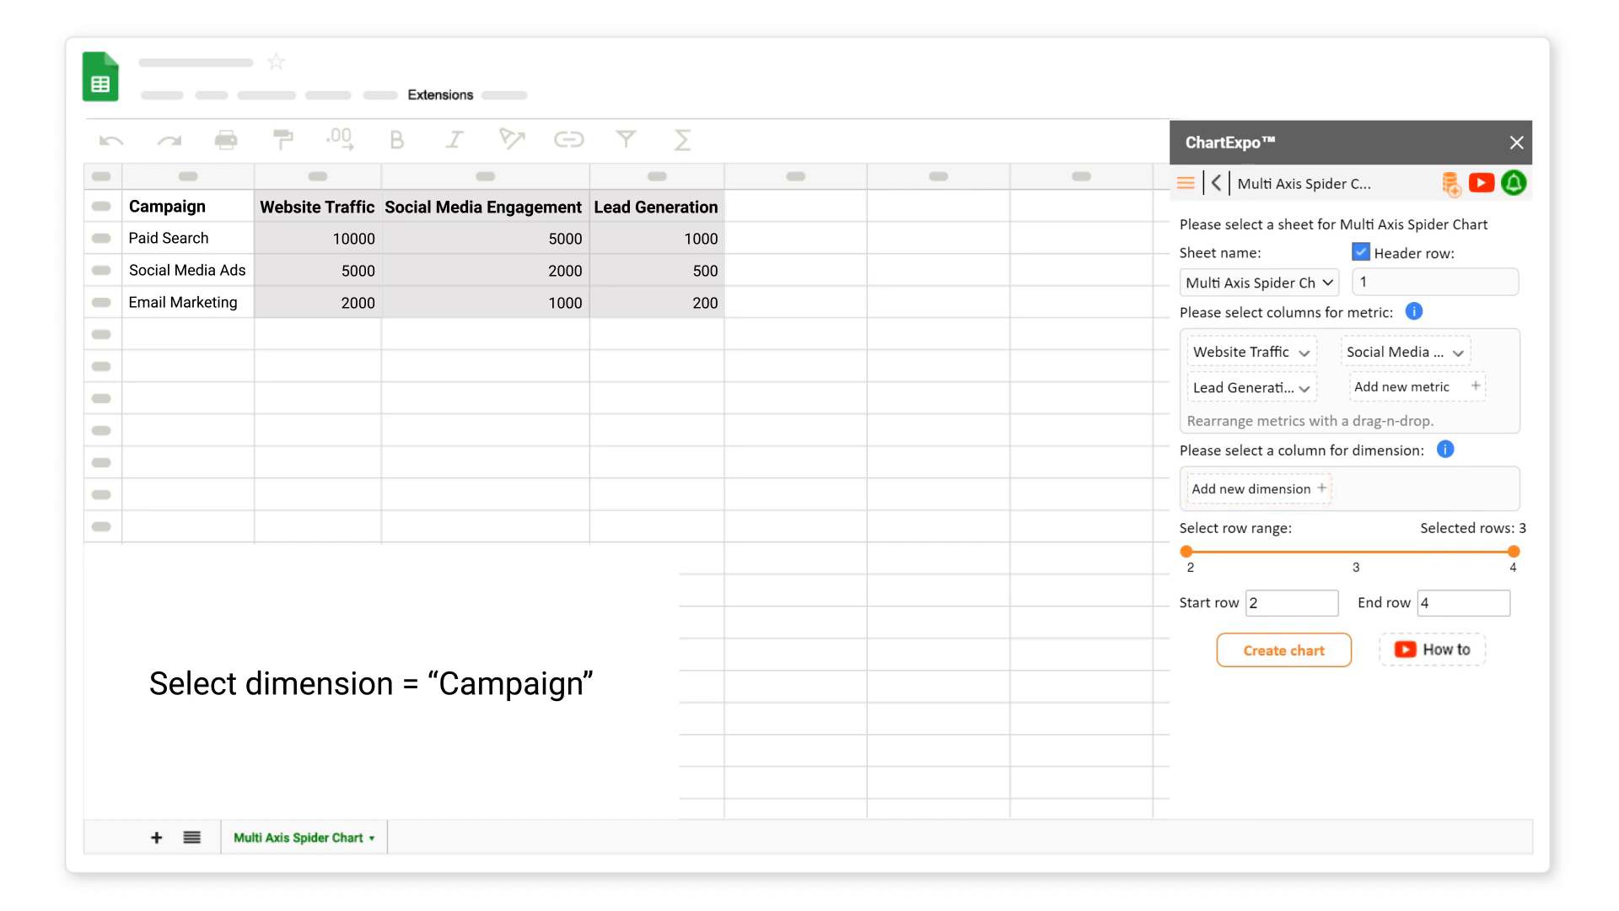
Create the chart with Campaign as the dimension and rows 2 to 4 as the row range
click(1321, 488)
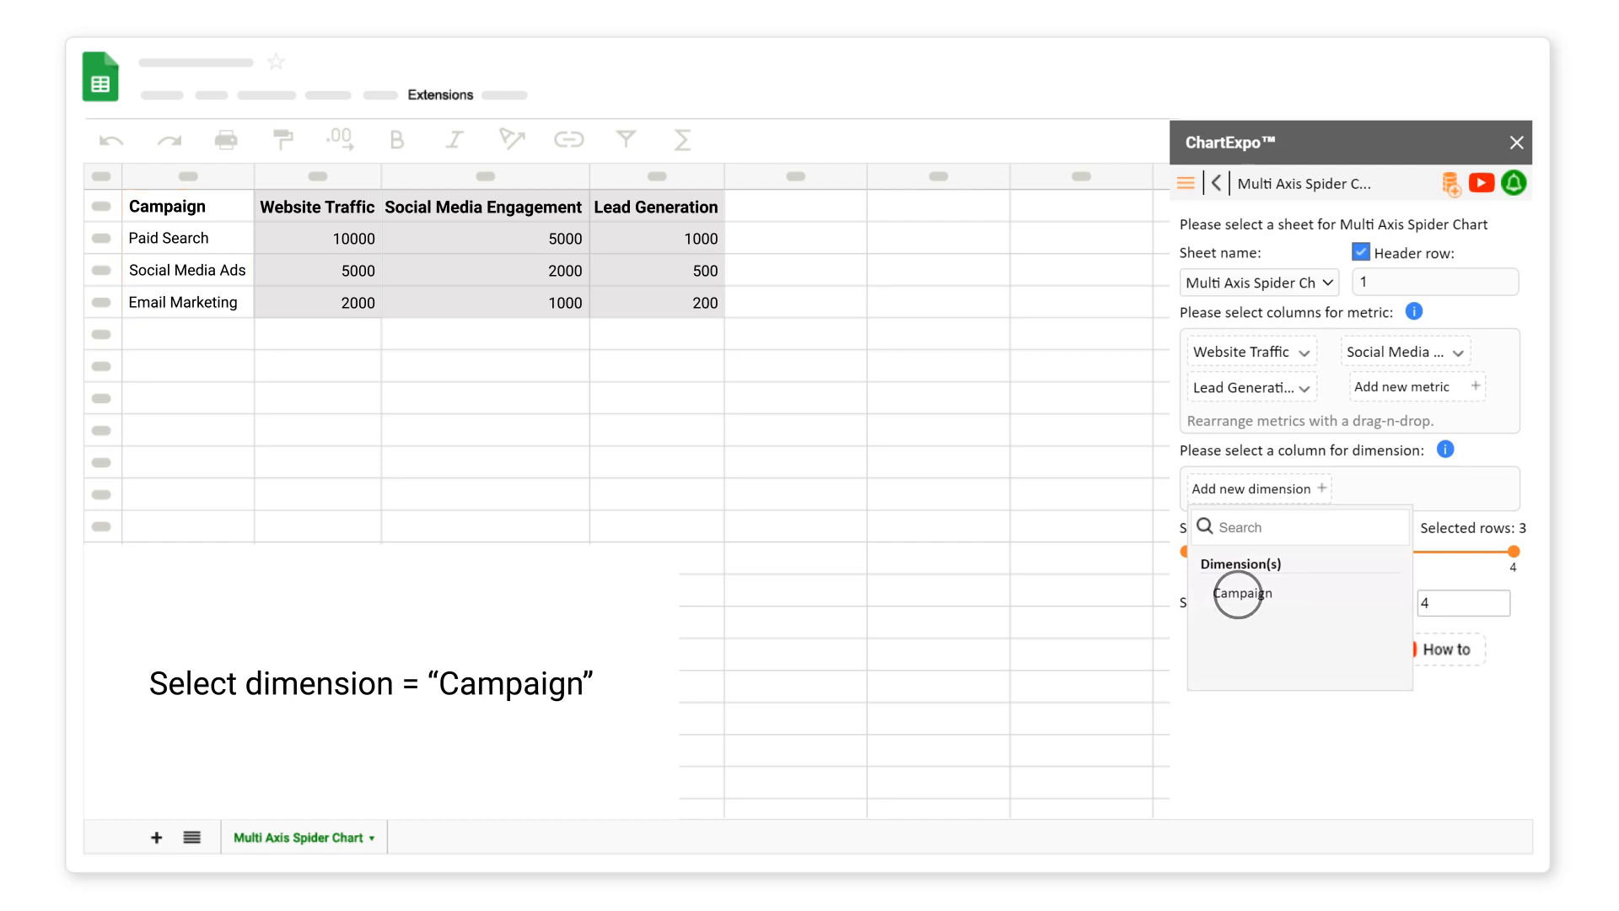
click(1238, 593)
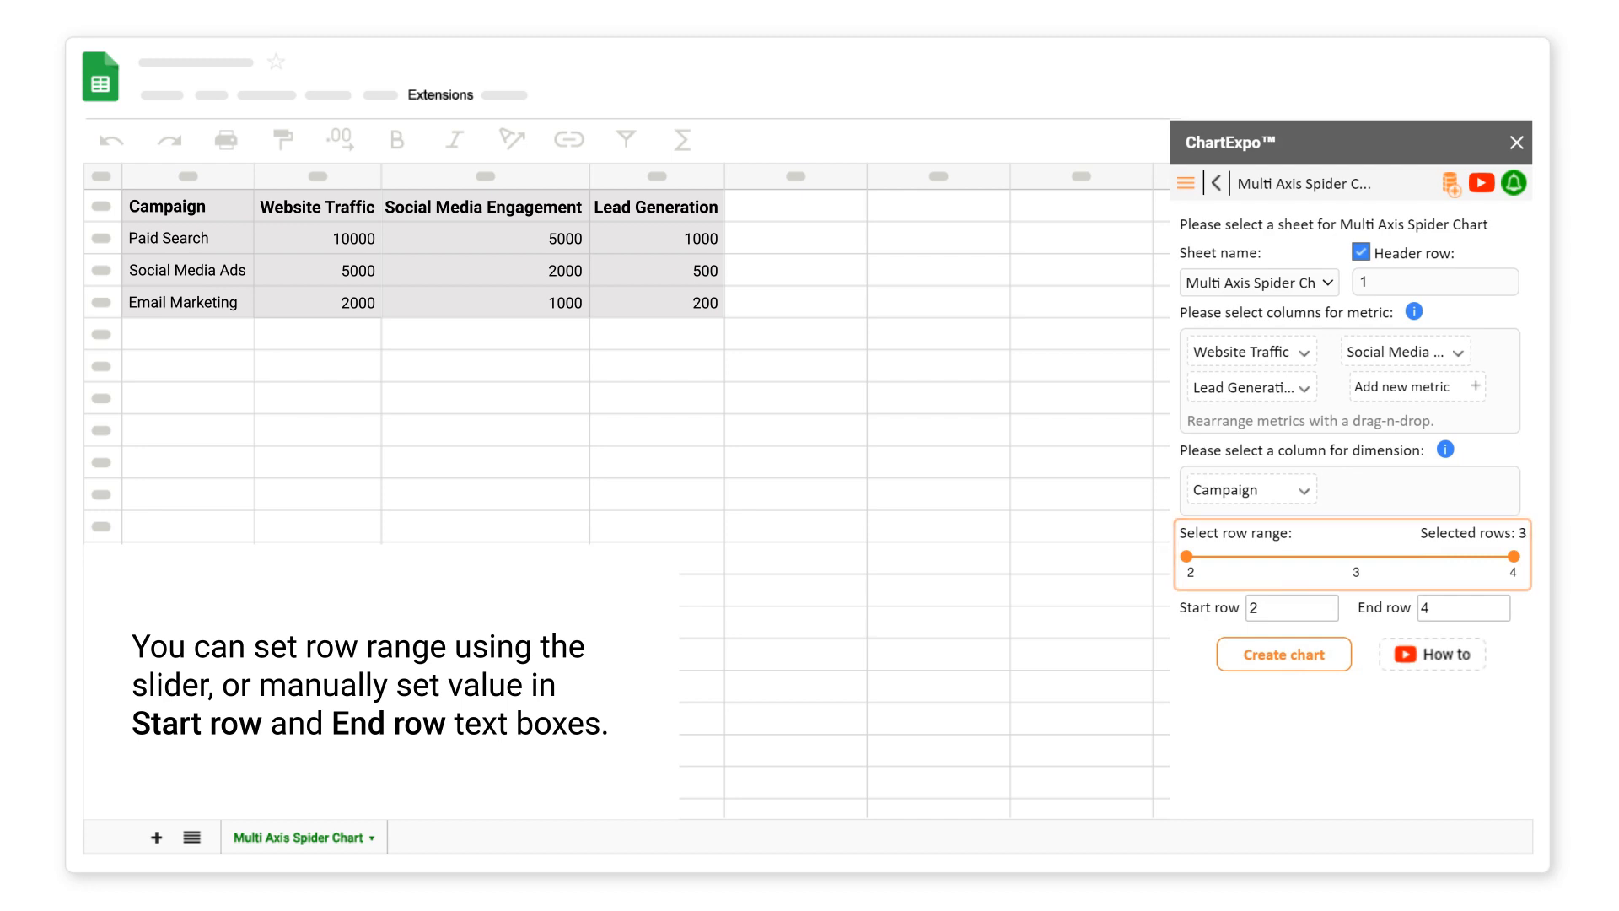
click(1352, 556)
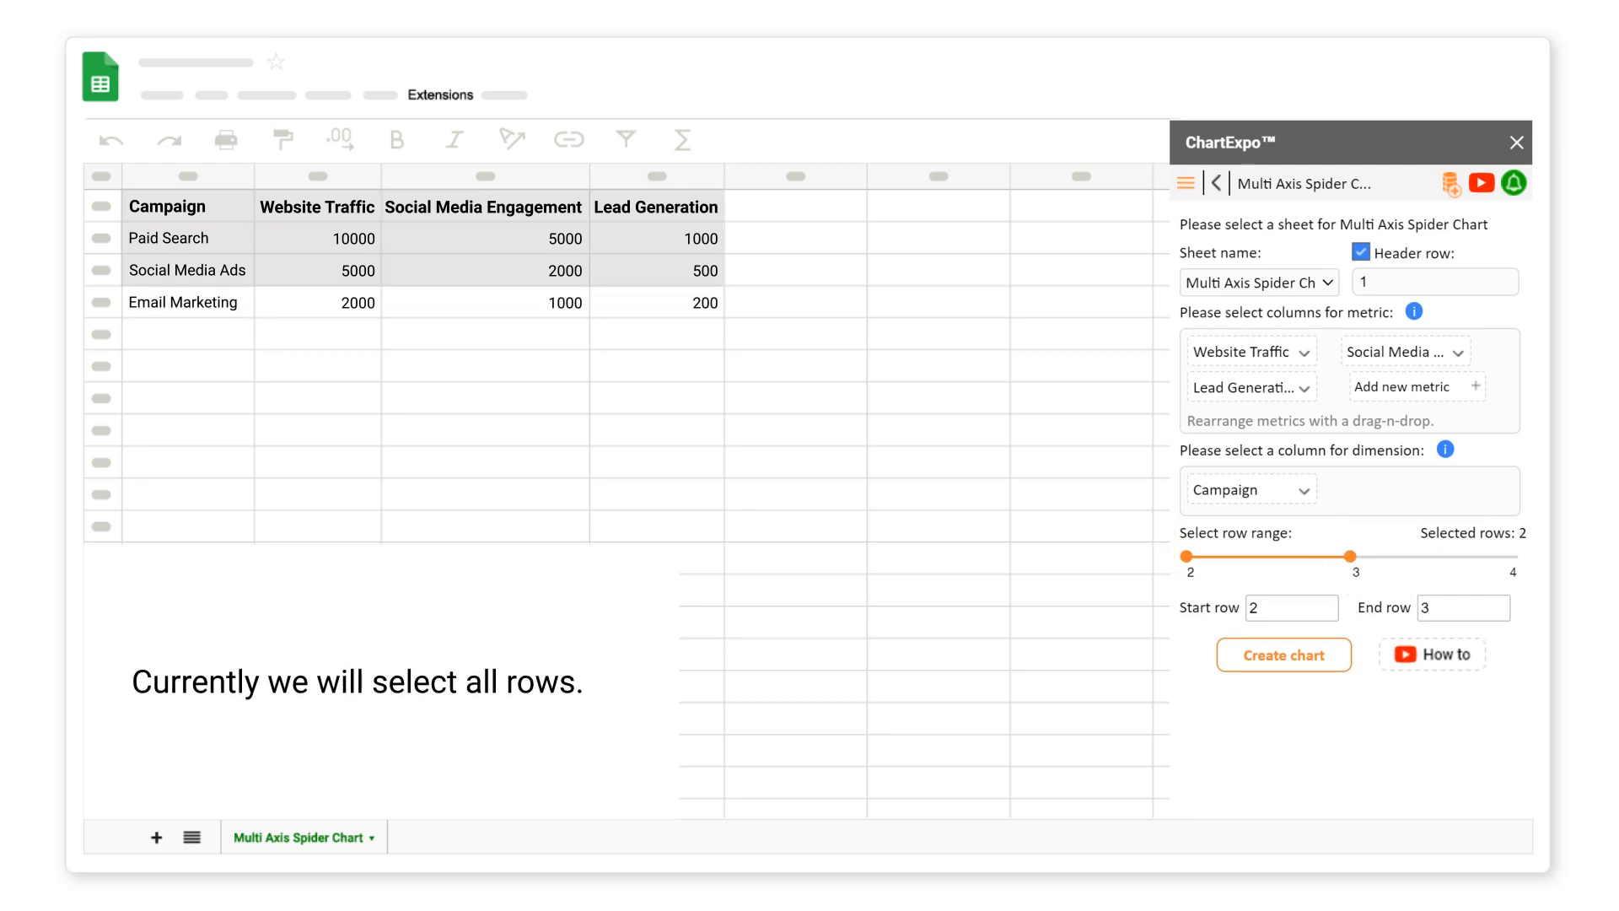
click(1513, 557)
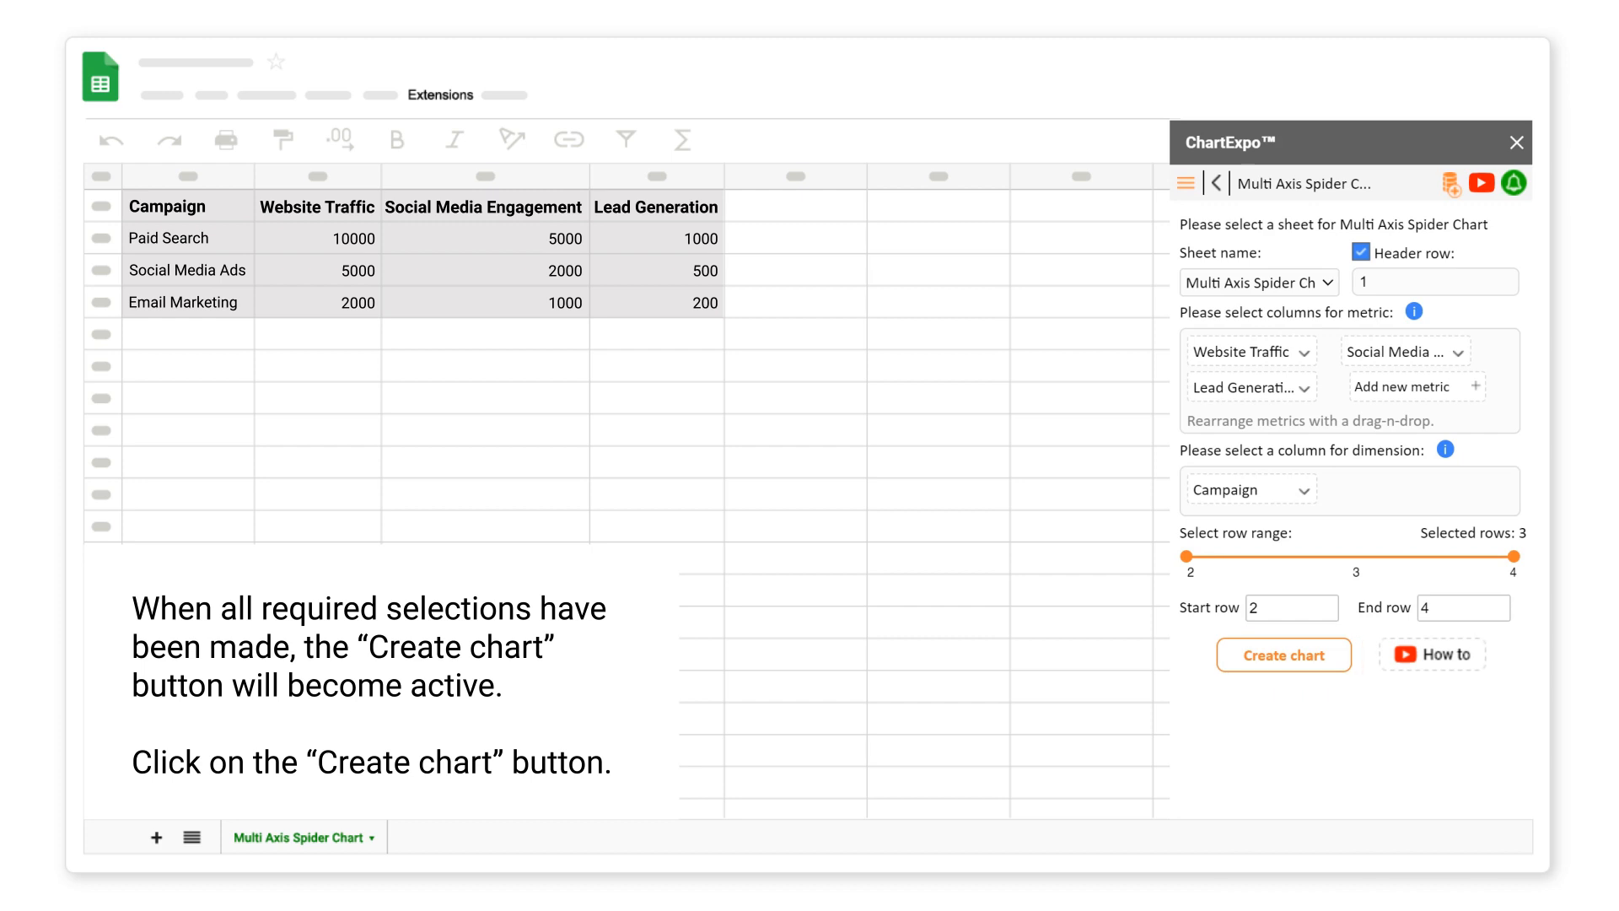
click(1283, 655)
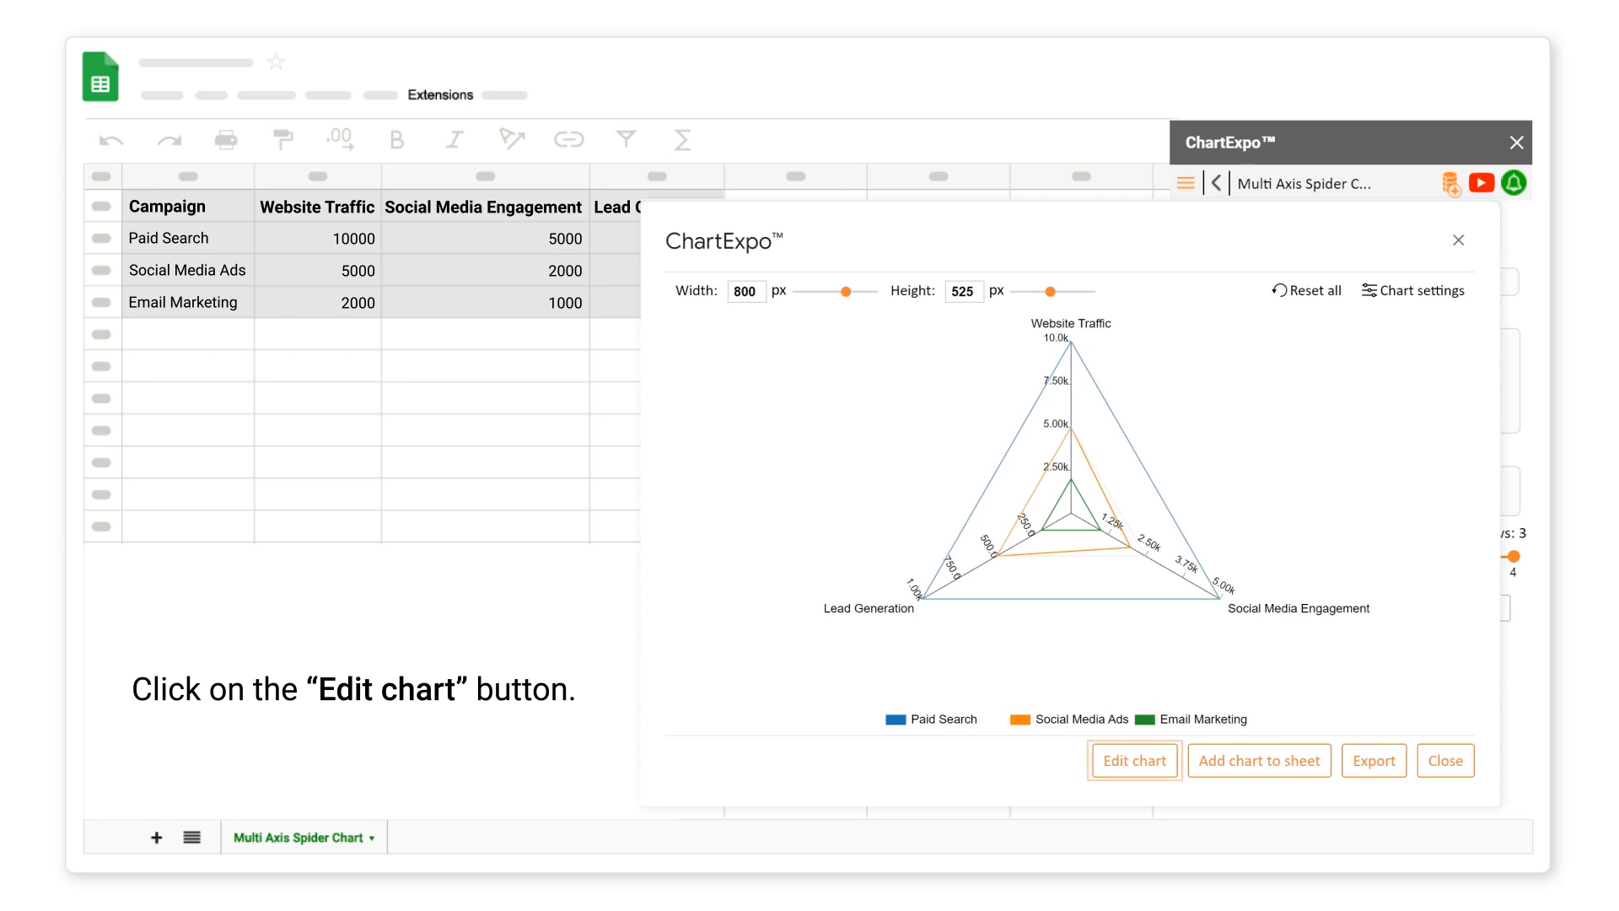
Edit the chart to show the header "How your marketing campaigns are performing?" and apply it
click(1134, 759)
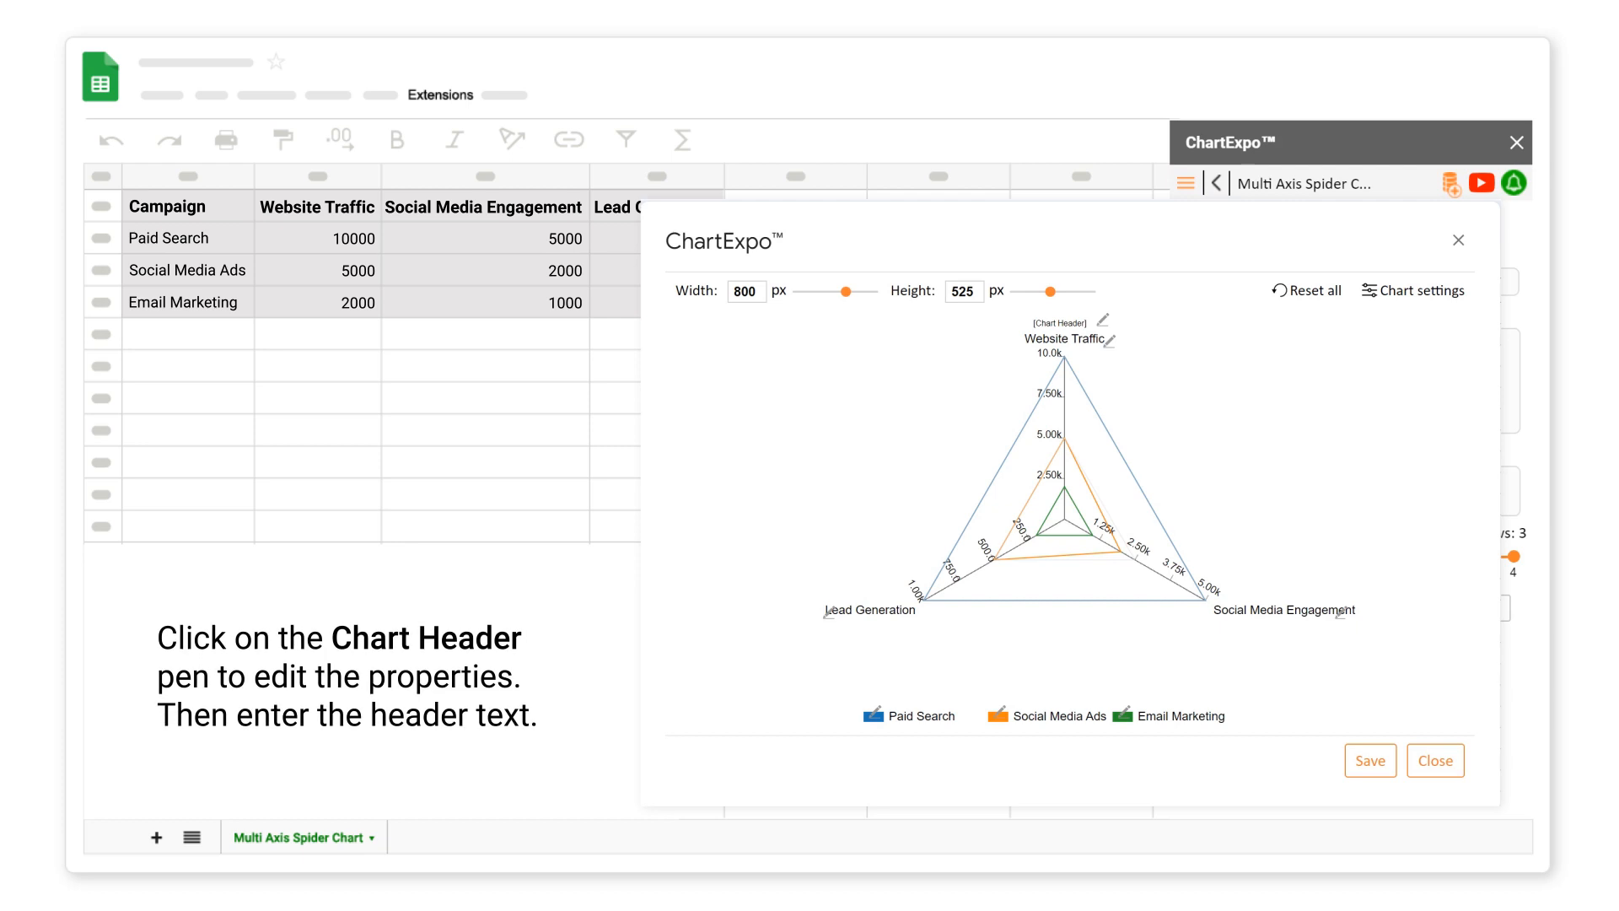
click(1102, 321)
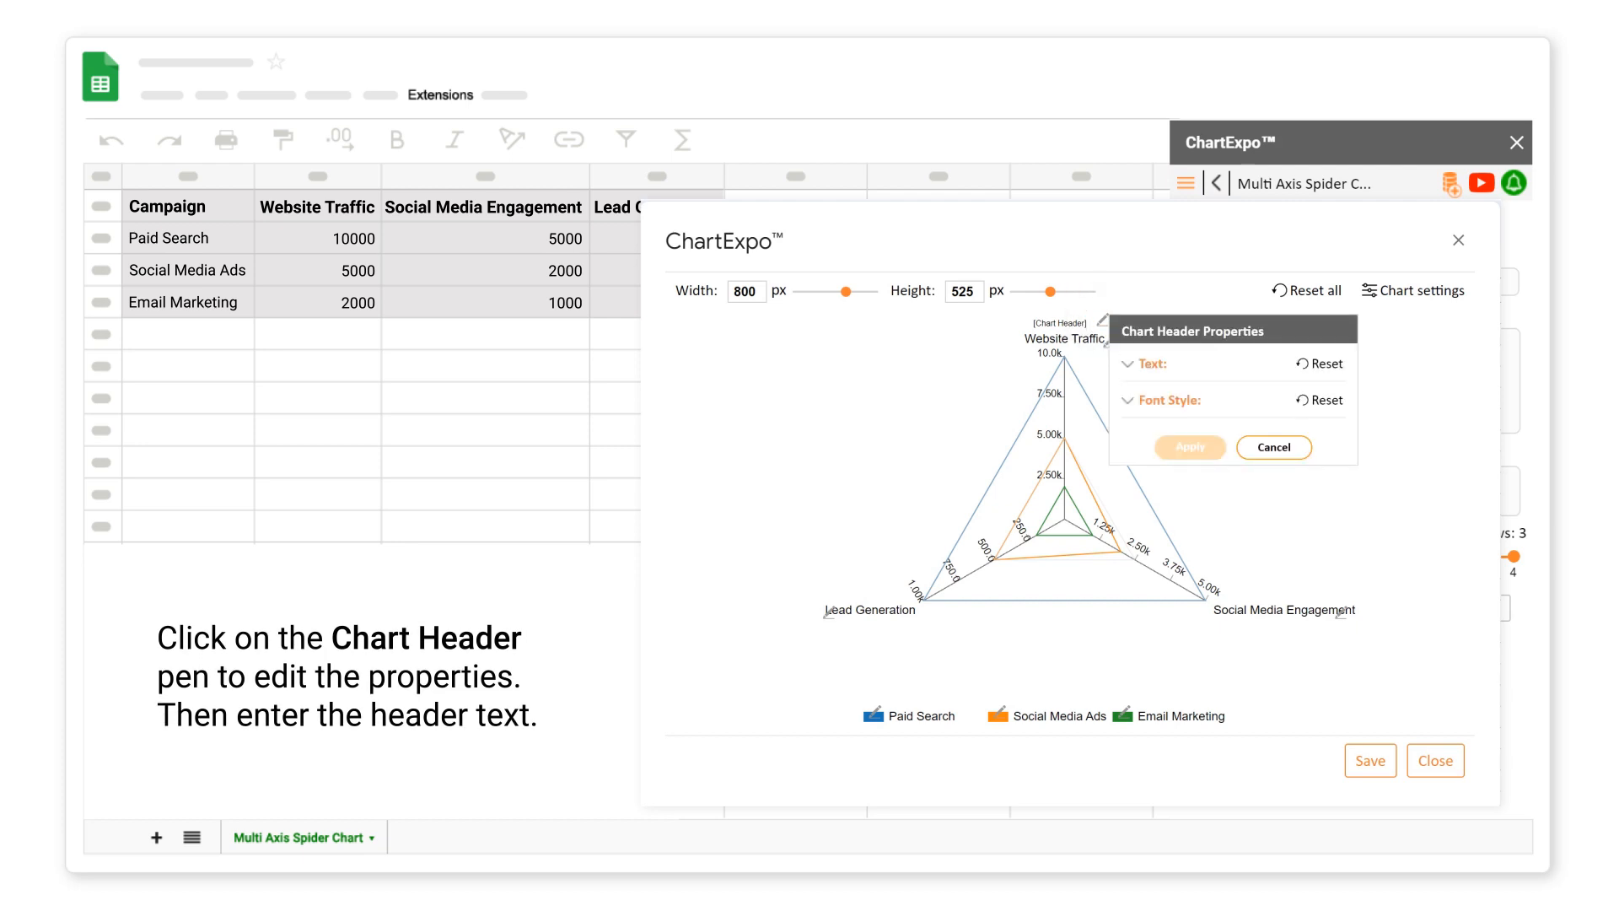
click(1126, 364)
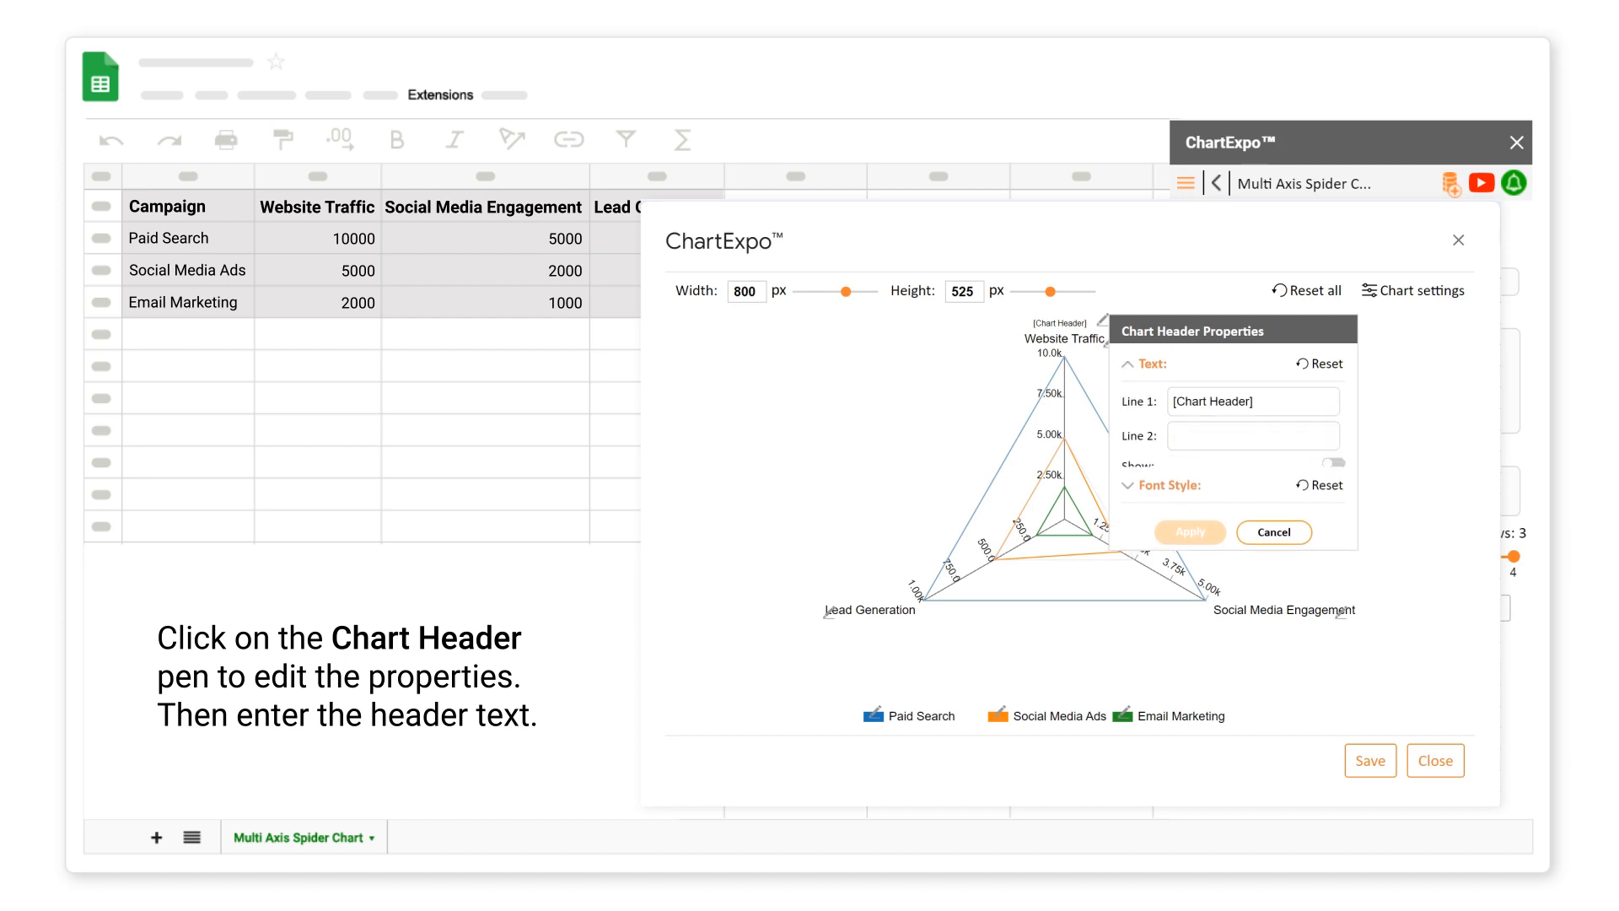
click(1232, 400)
text(How your marketing campaign)
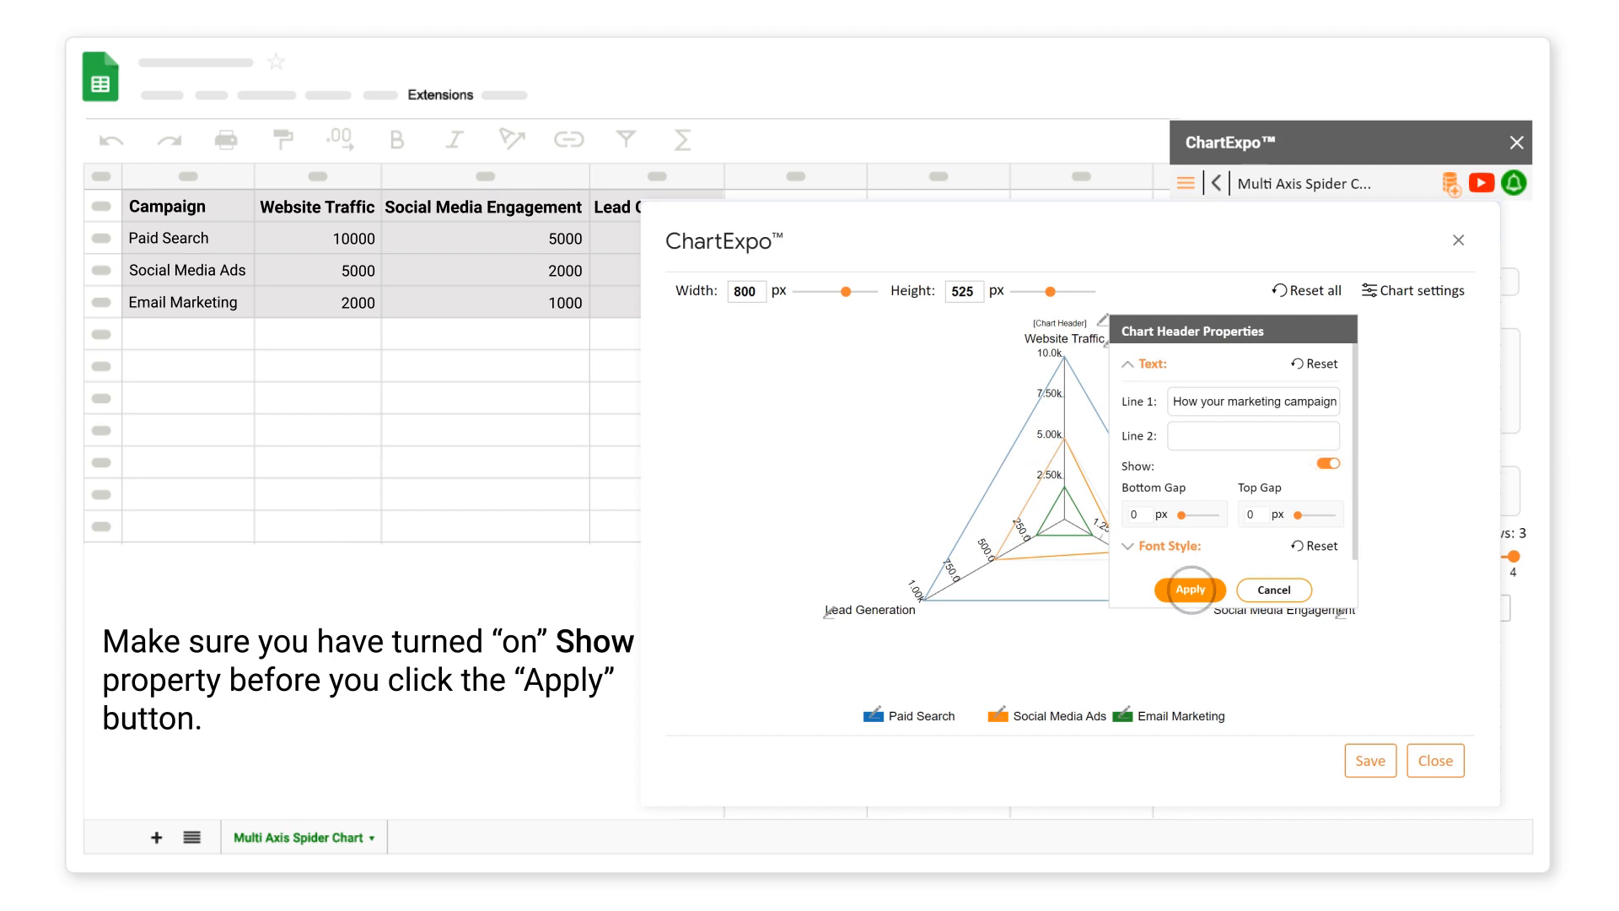
click(1191, 589)
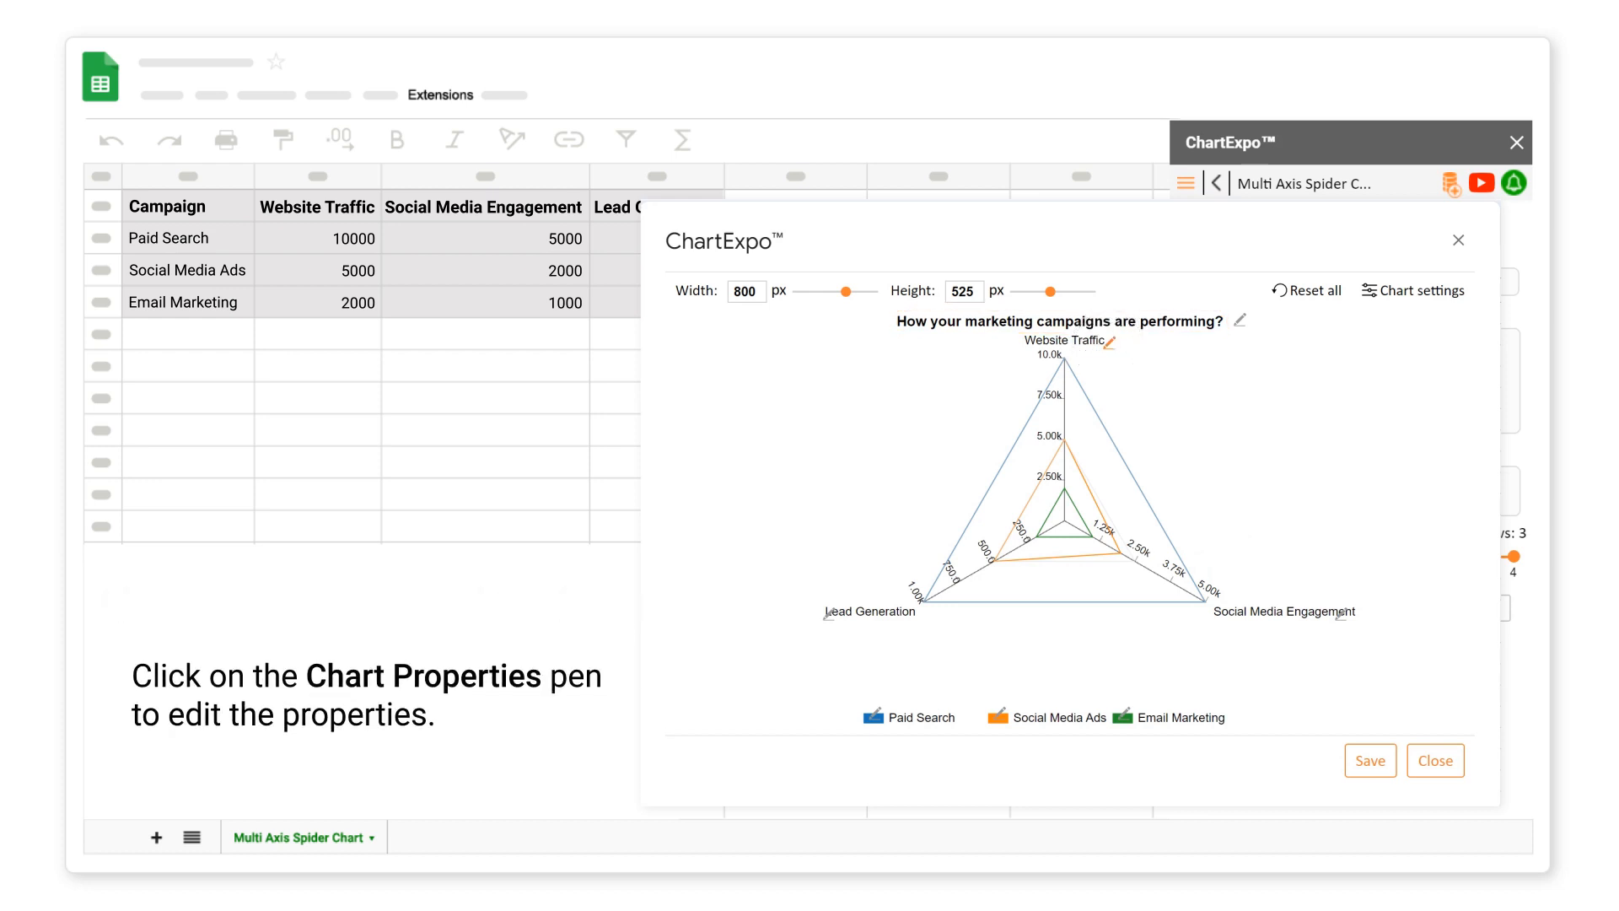
Set the curve point radius to 3 in the chart properties and review the measure label's visibility and text settings
click(1110, 341)
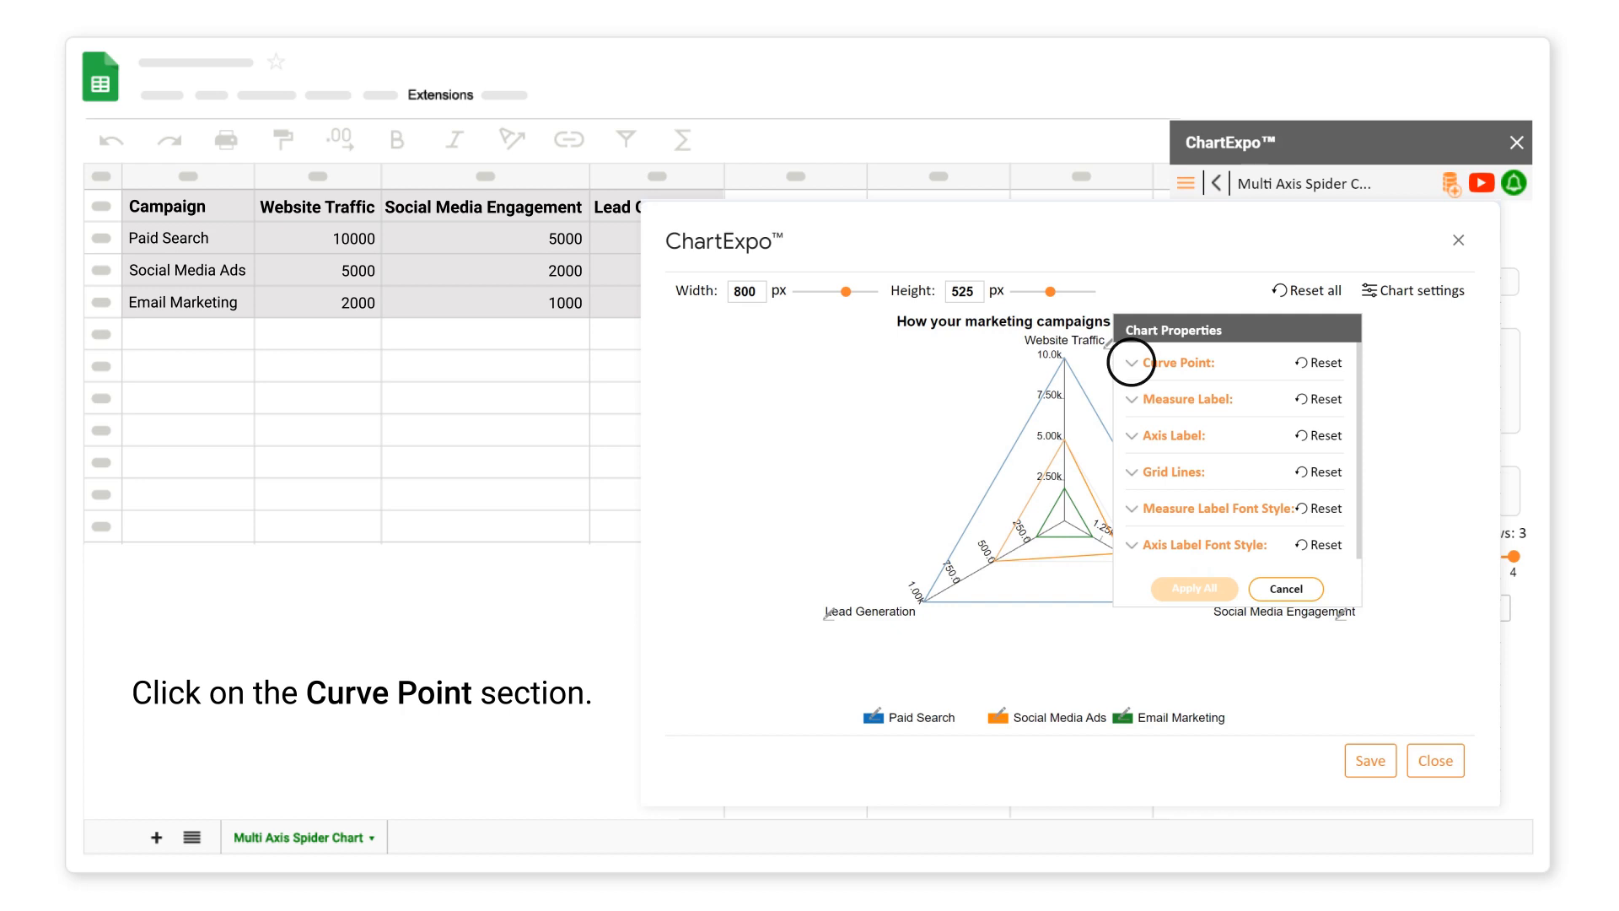
click(1132, 362)
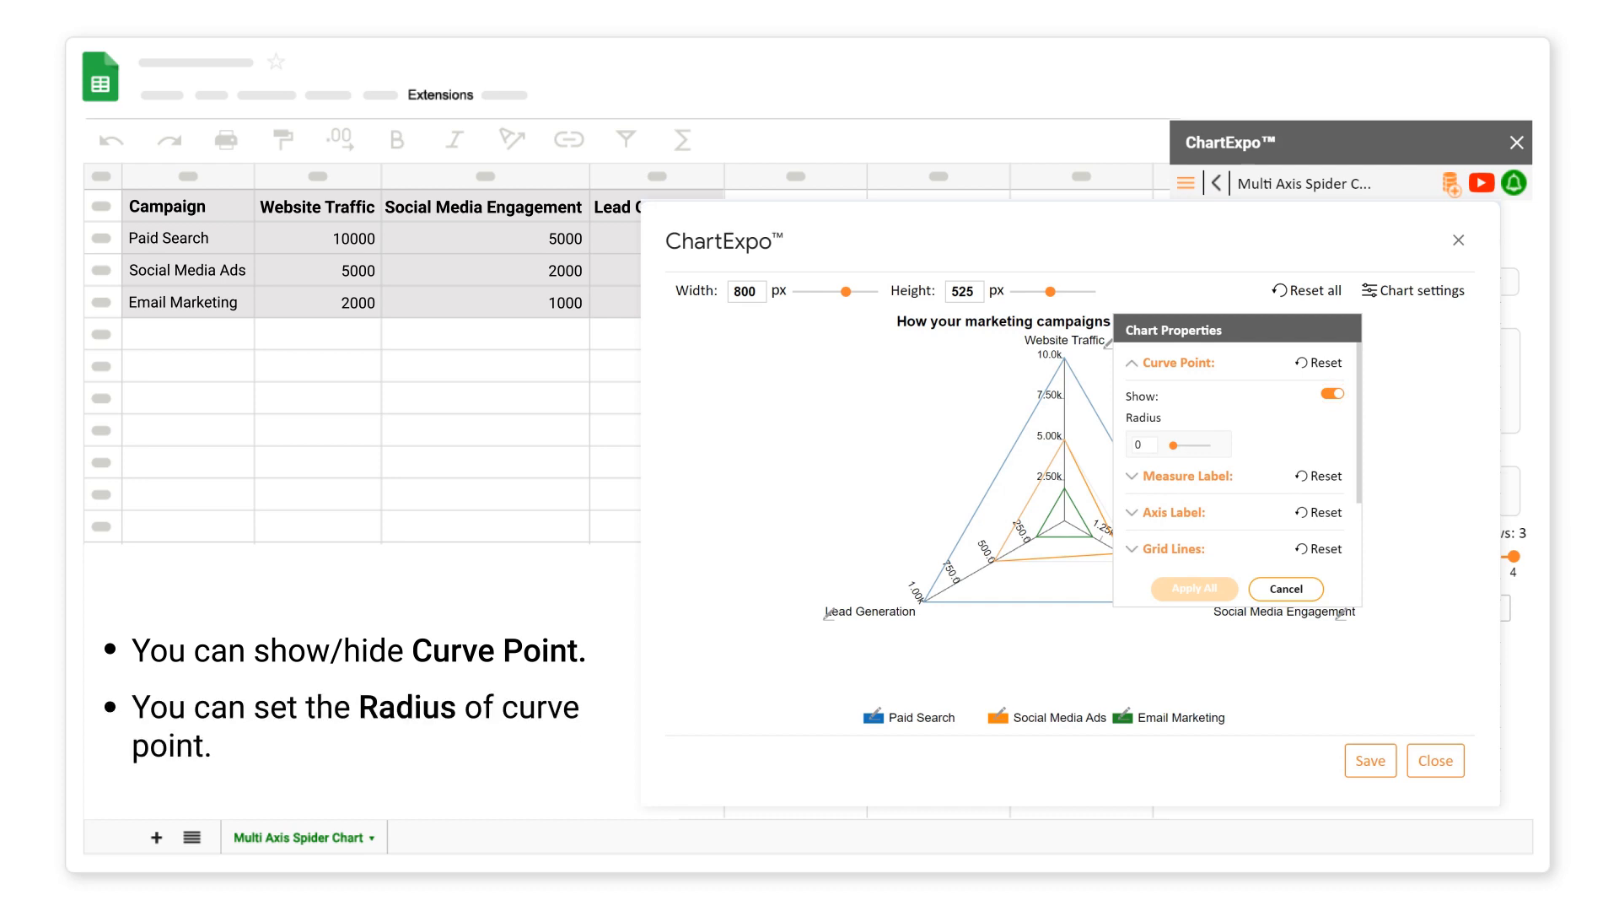
click(1141, 444)
text(3)
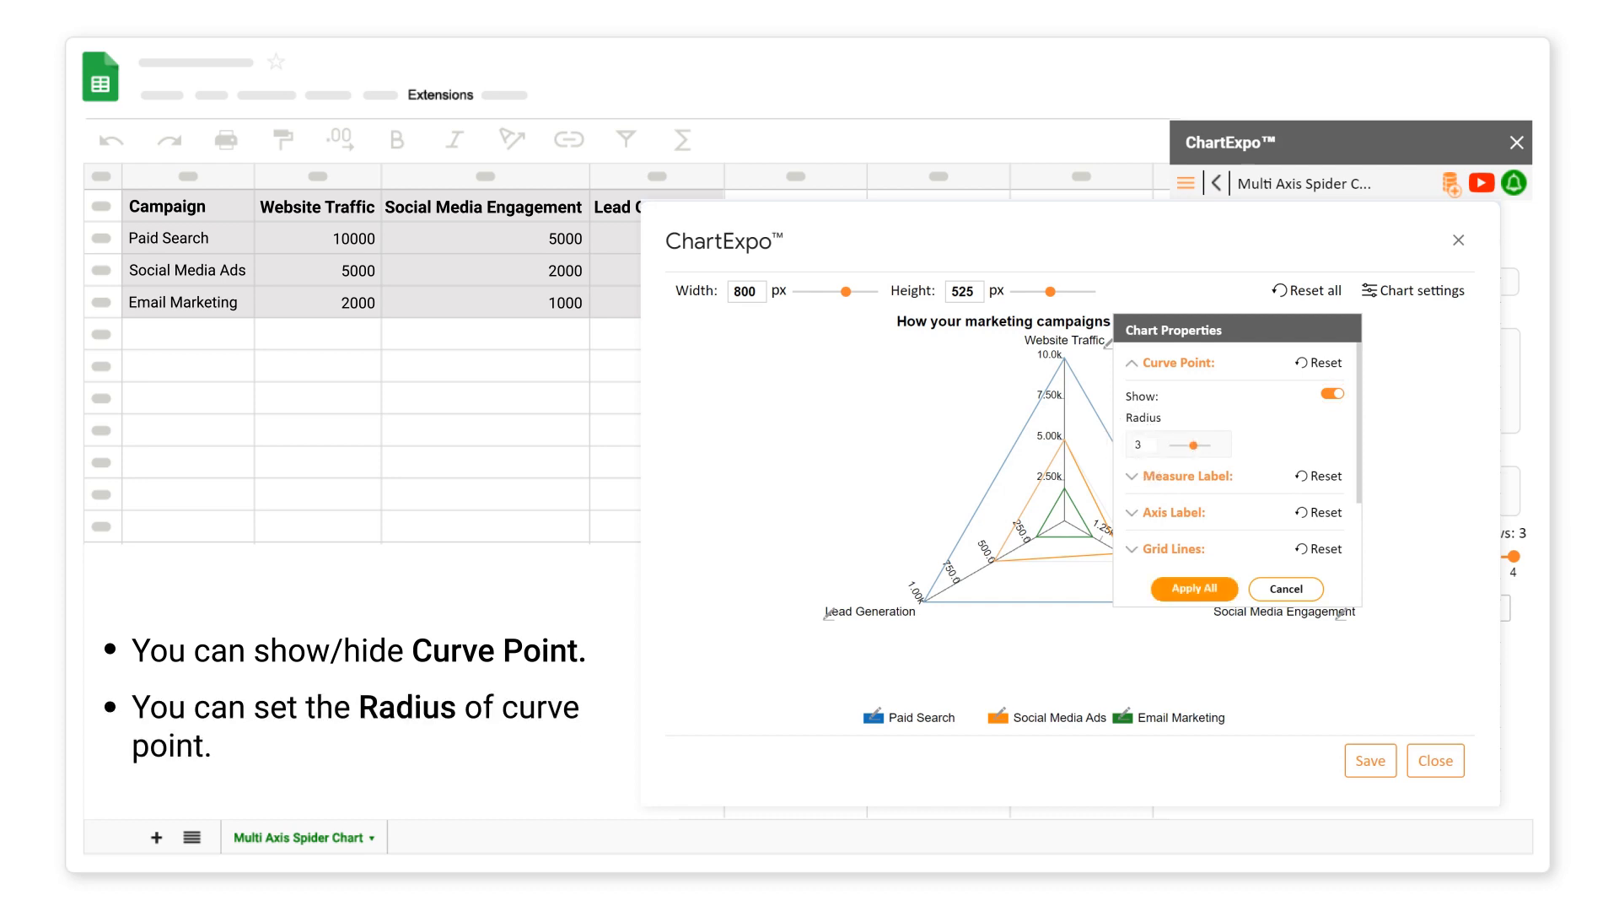
click(1131, 362)
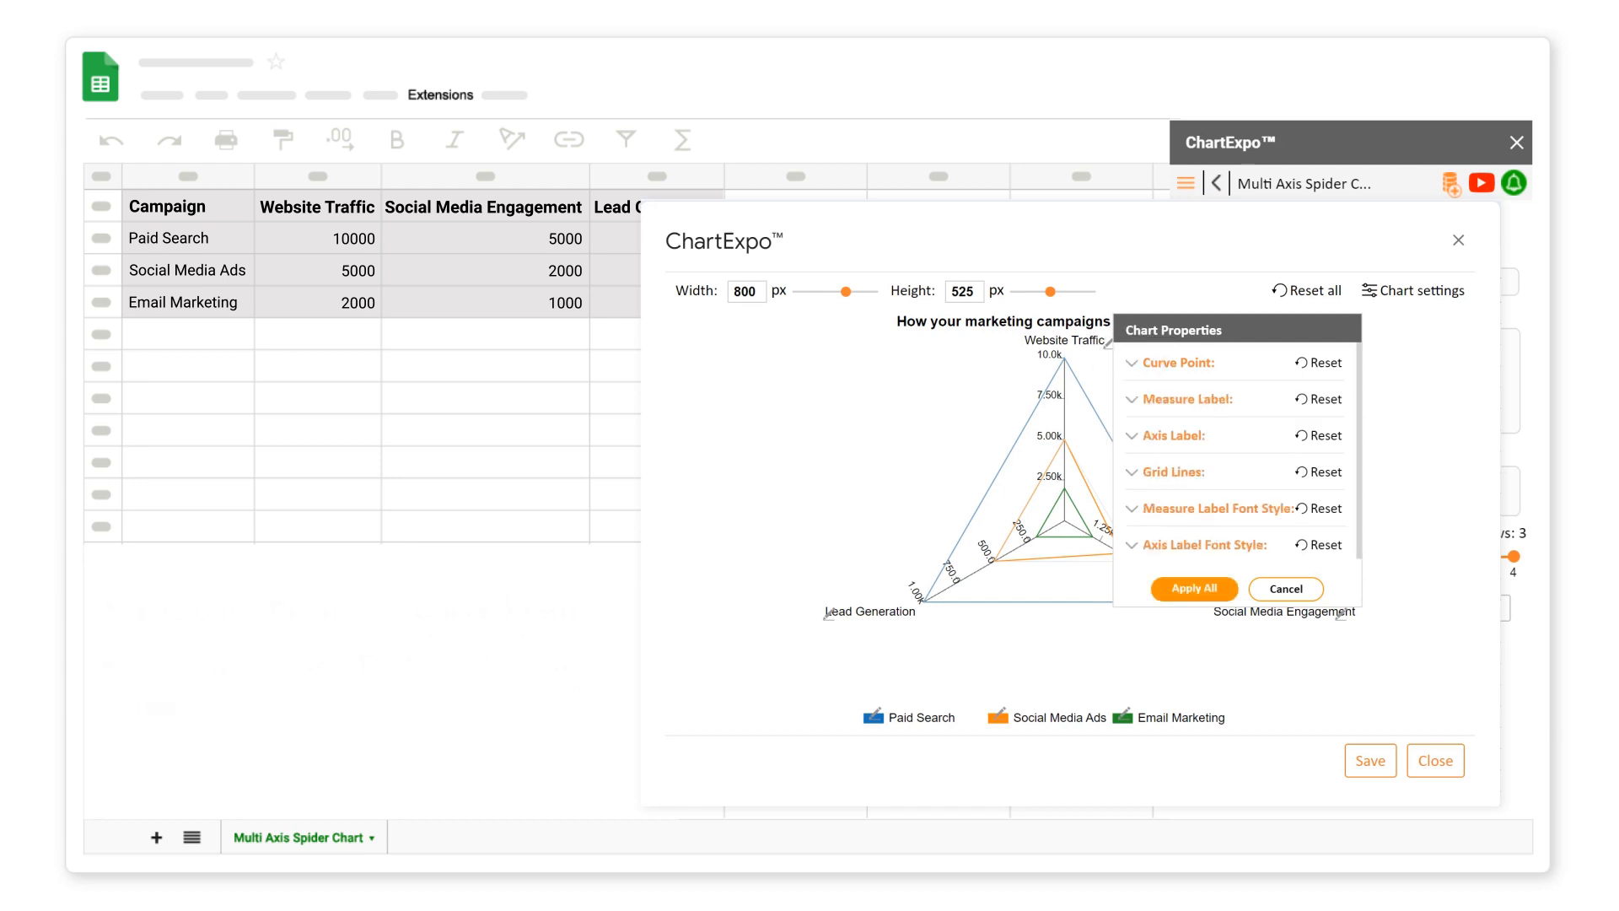
click(1130, 399)
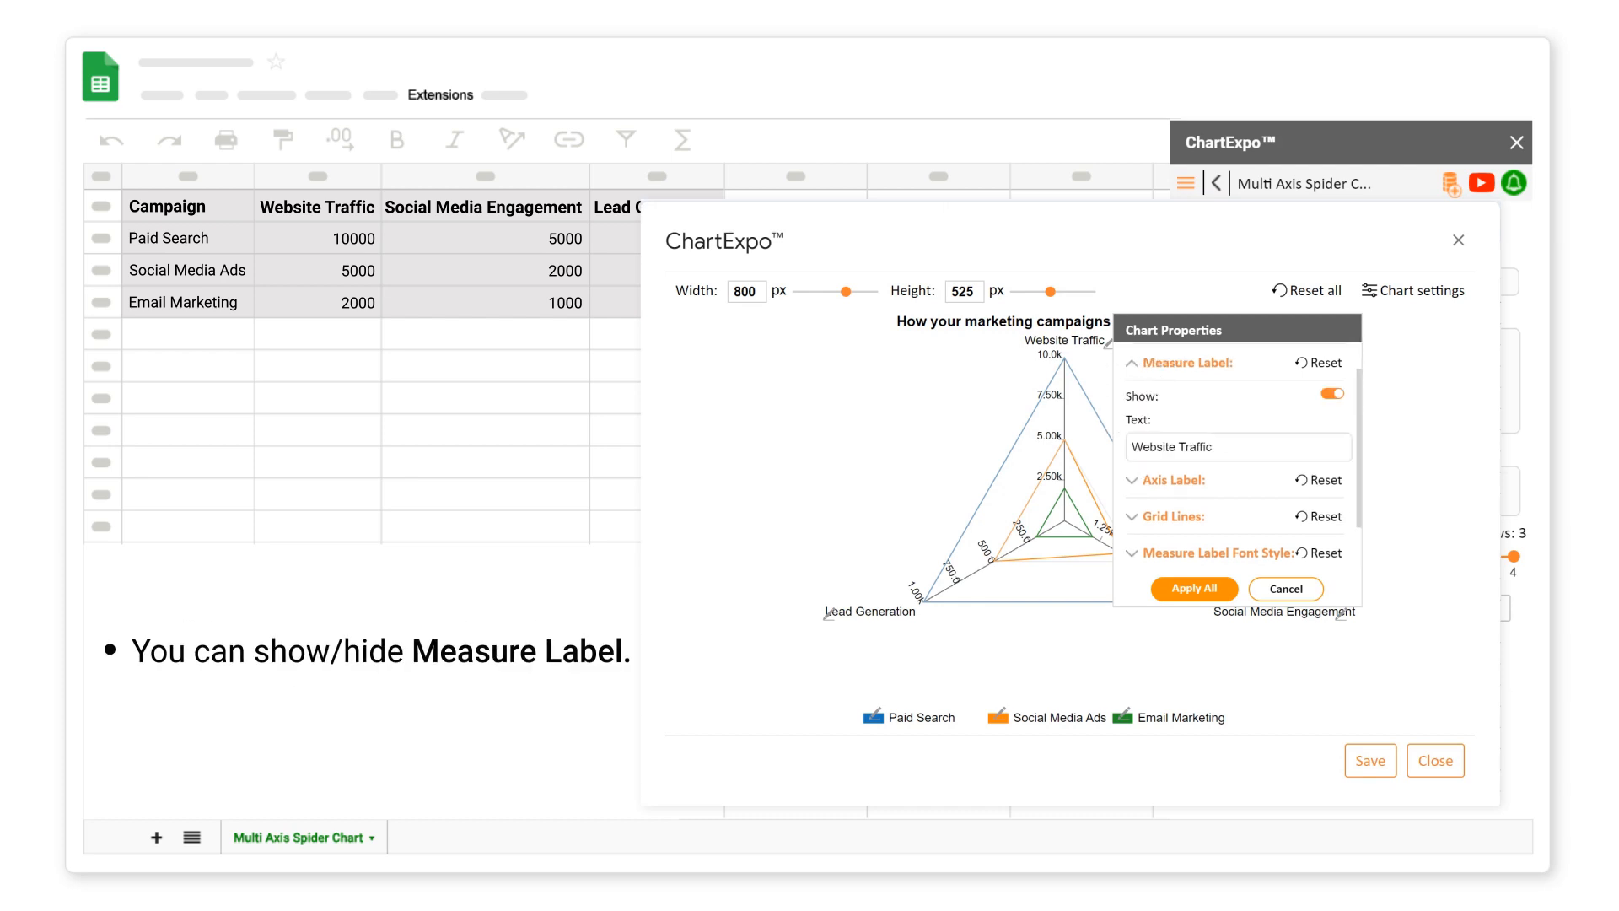
click(1332, 393)
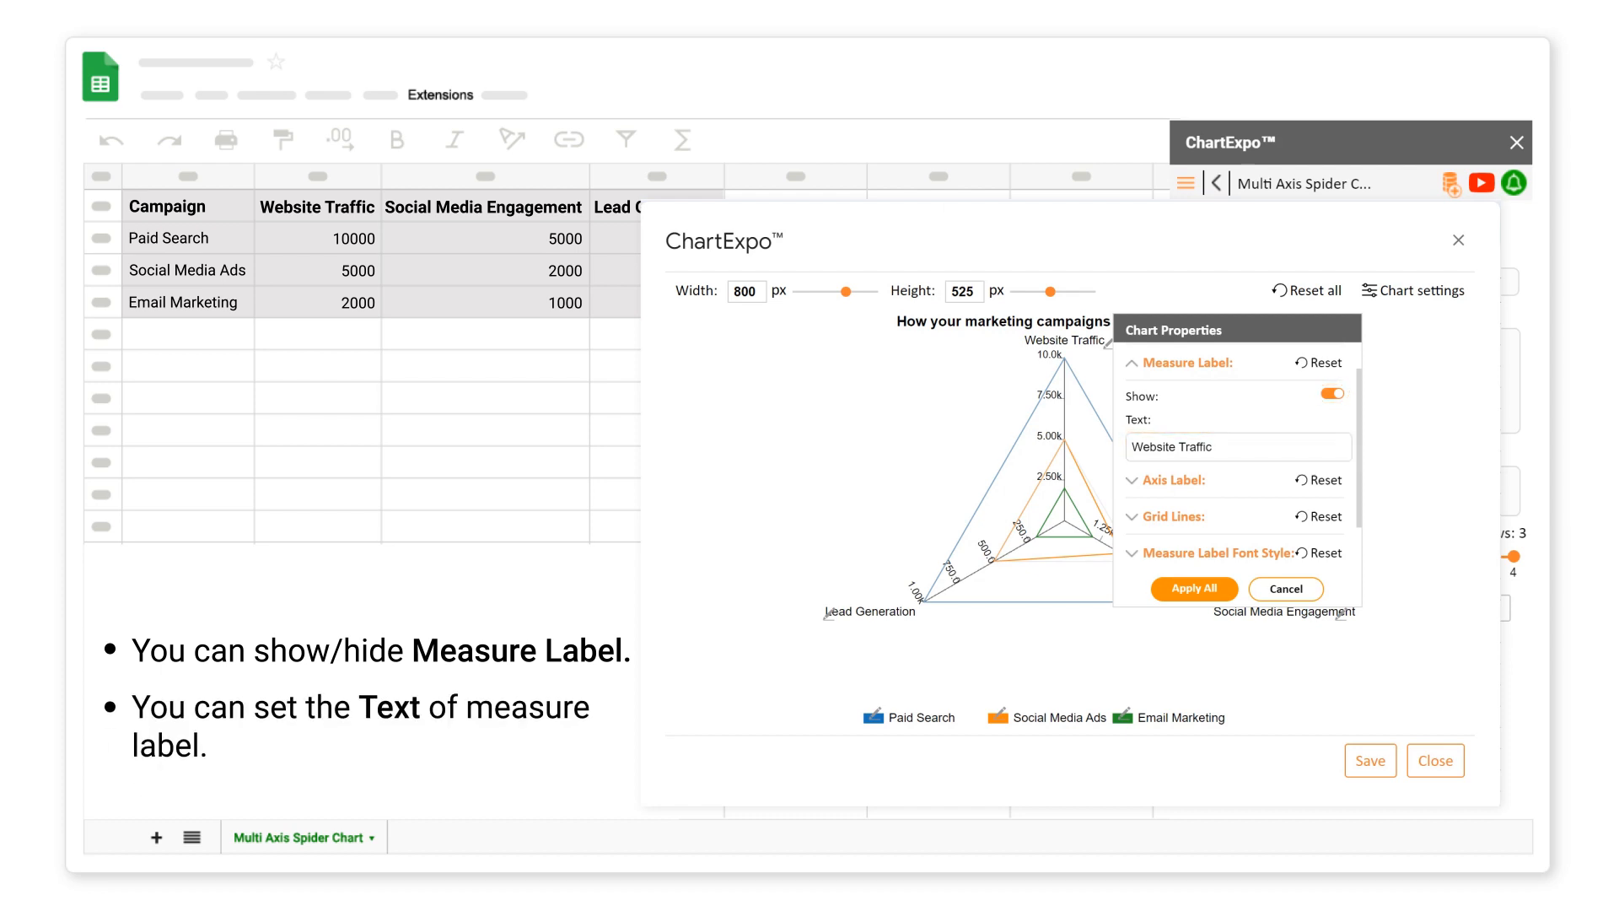
click(1131, 363)
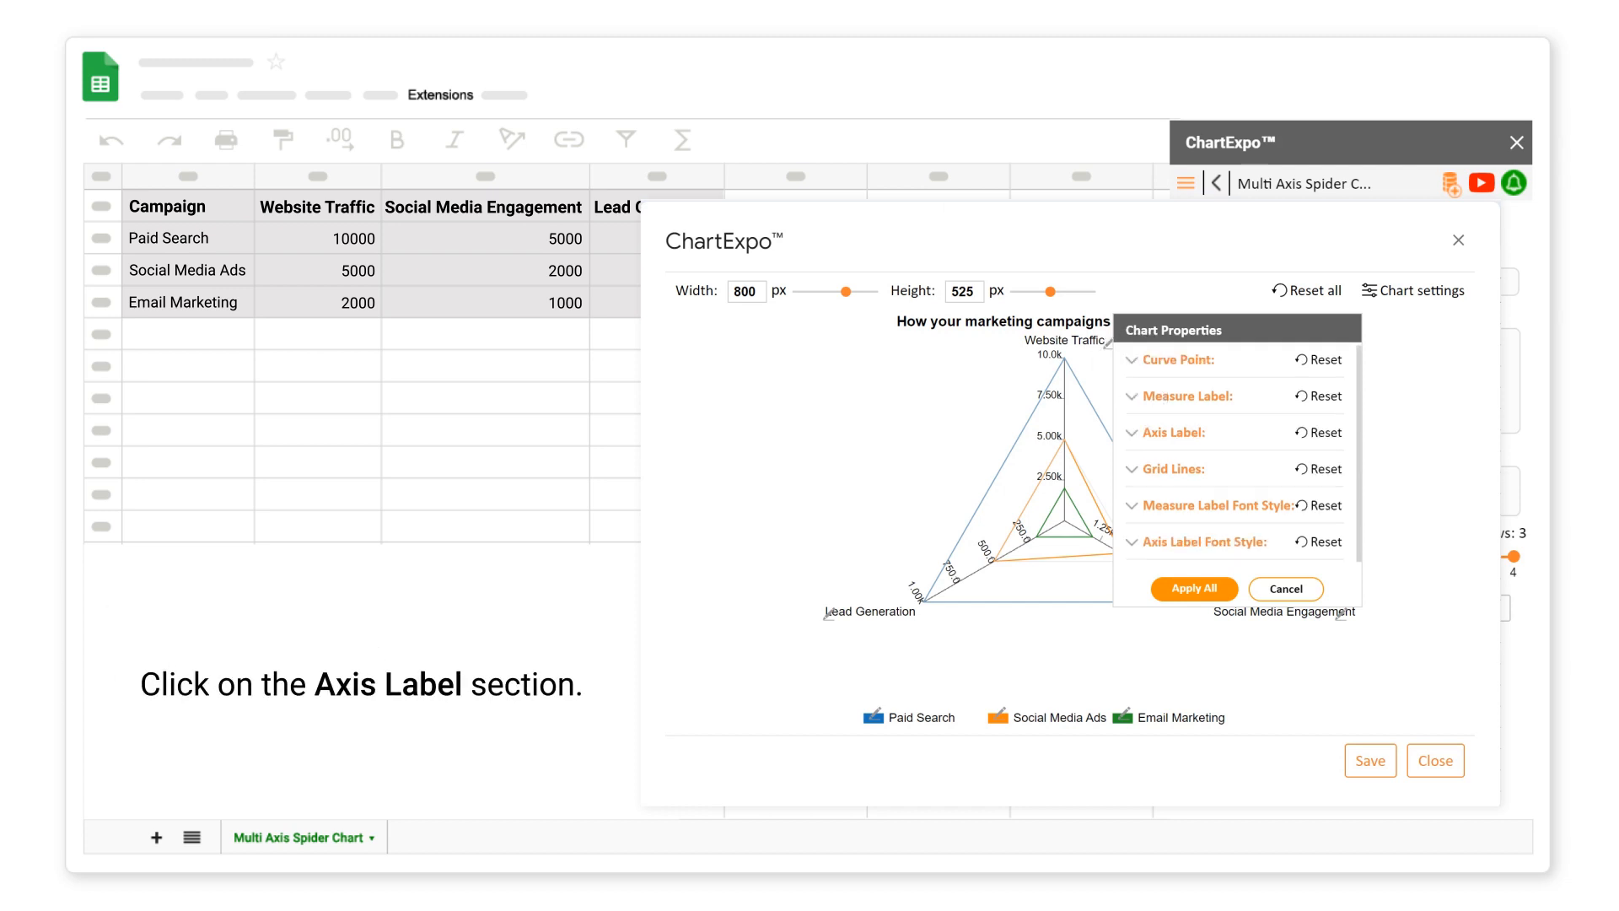
Set the axis labels to 3 ticks and show grid lines with 2 circle lines, applying all chart property changes
click(1131, 432)
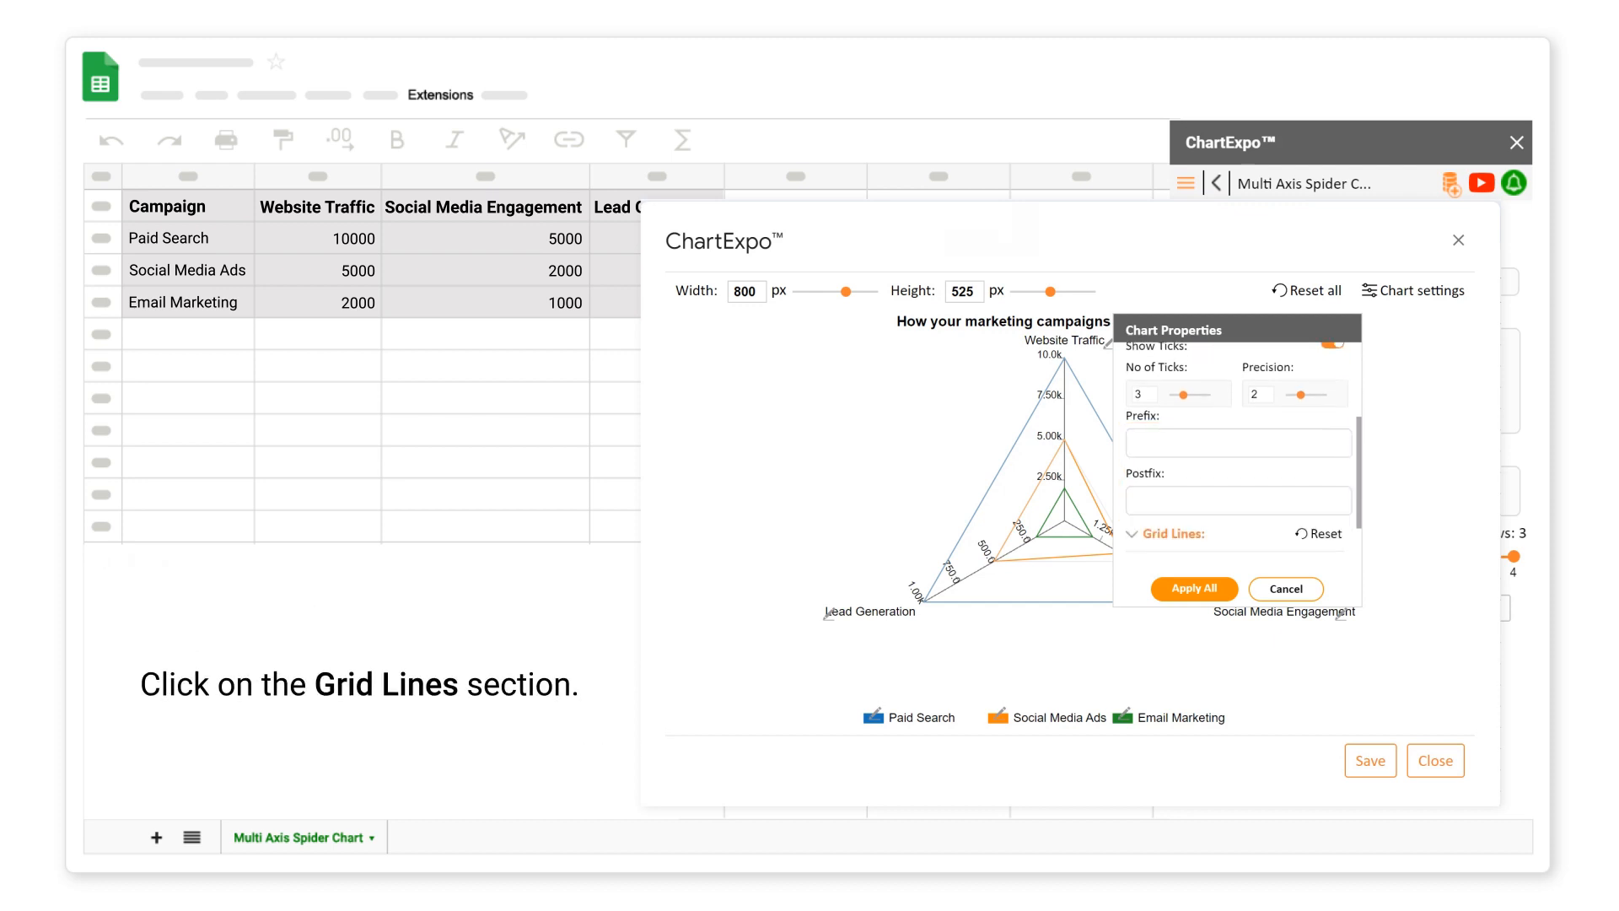
click(1131, 533)
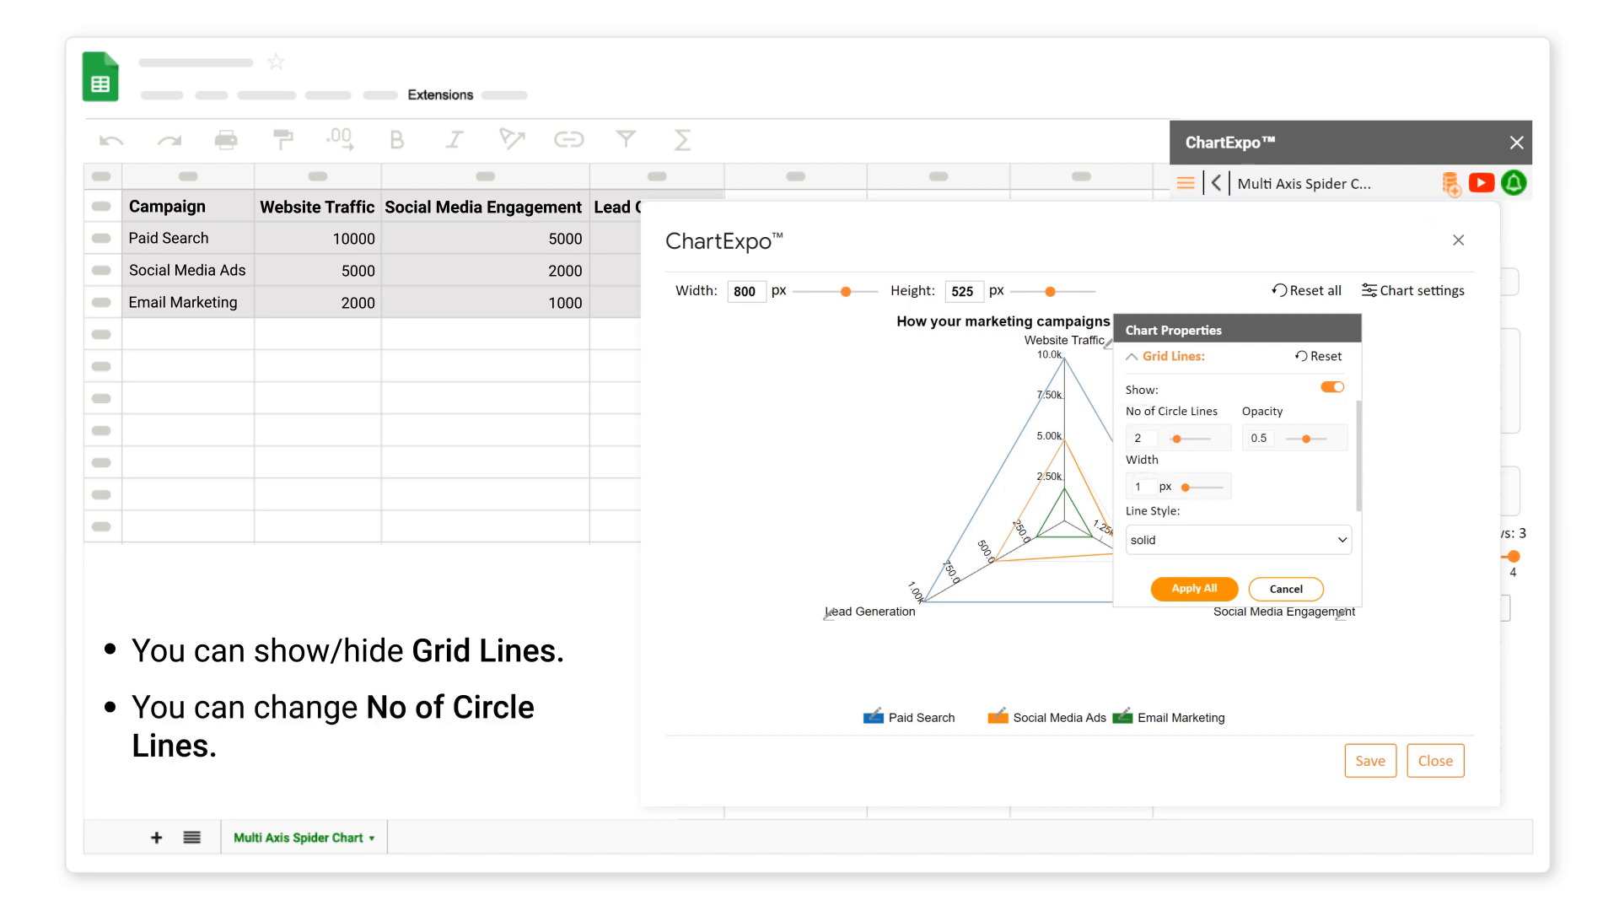
click(1194, 588)
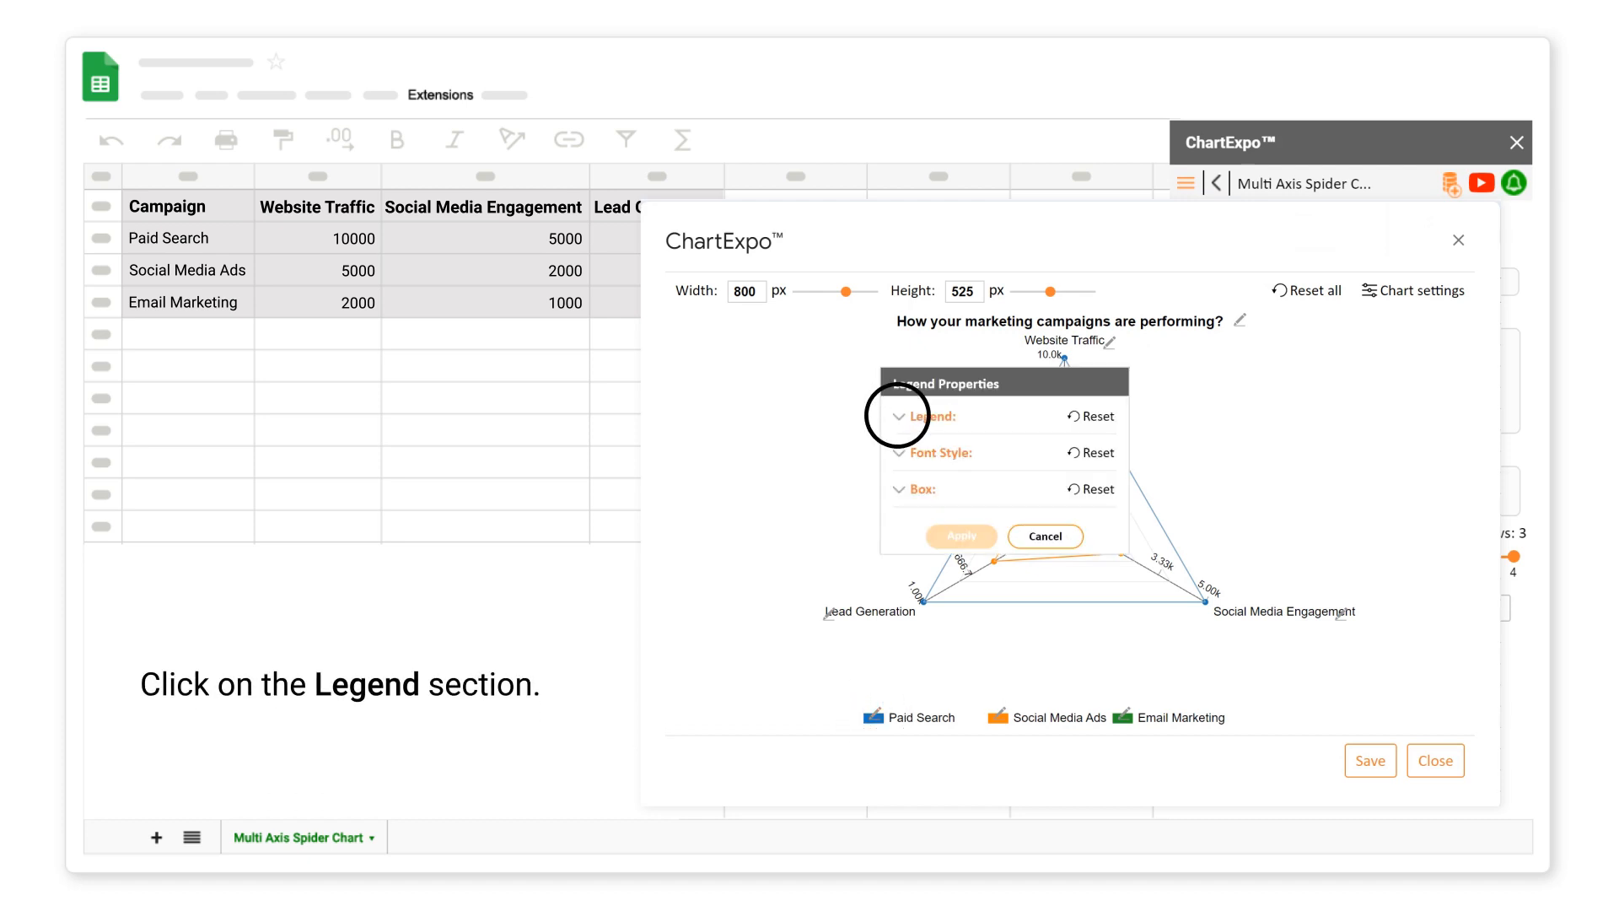
Set the Paid Search legend marker to purple #a01cbb with the Line and Circle shape type and apply it
click(898, 416)
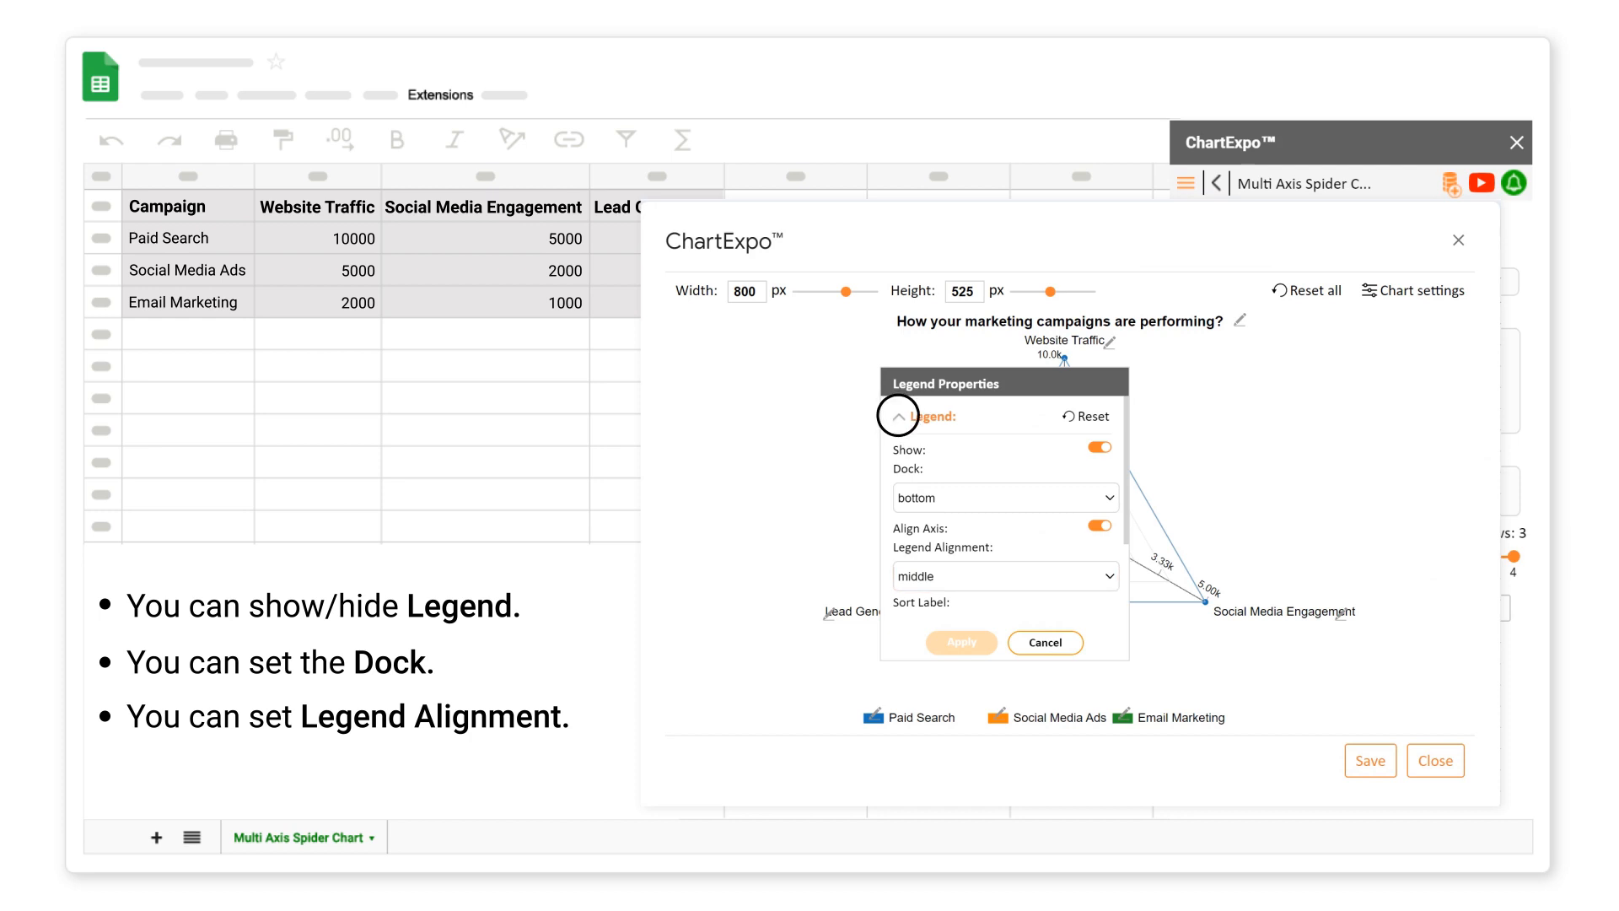
click(899, 415)
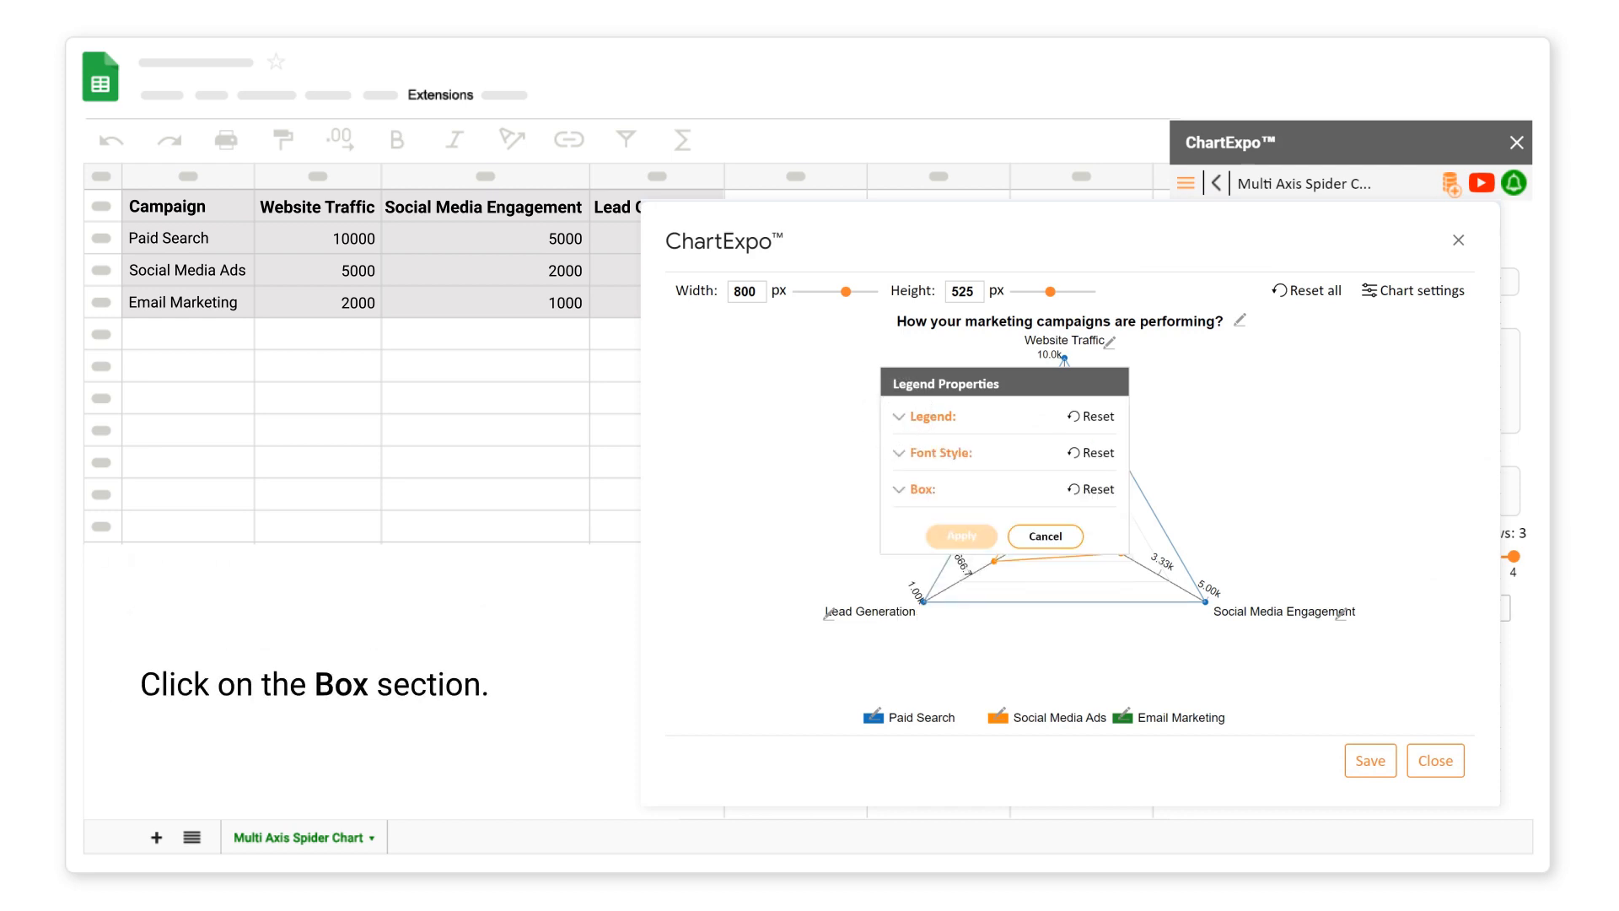
click(898, 488)
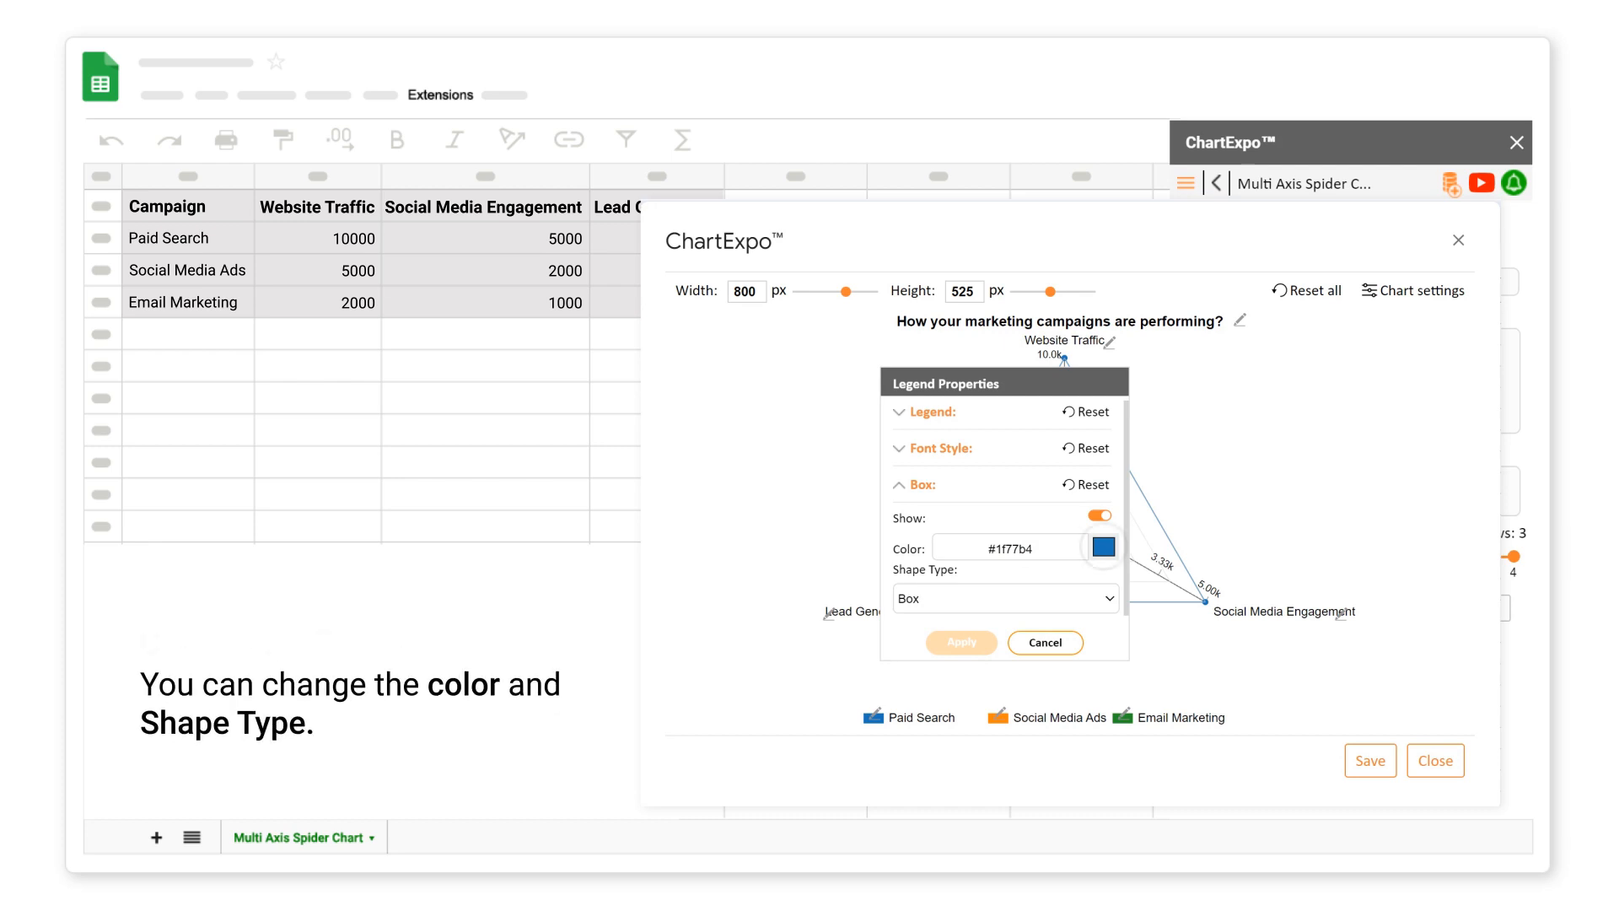
click(1103, 547)
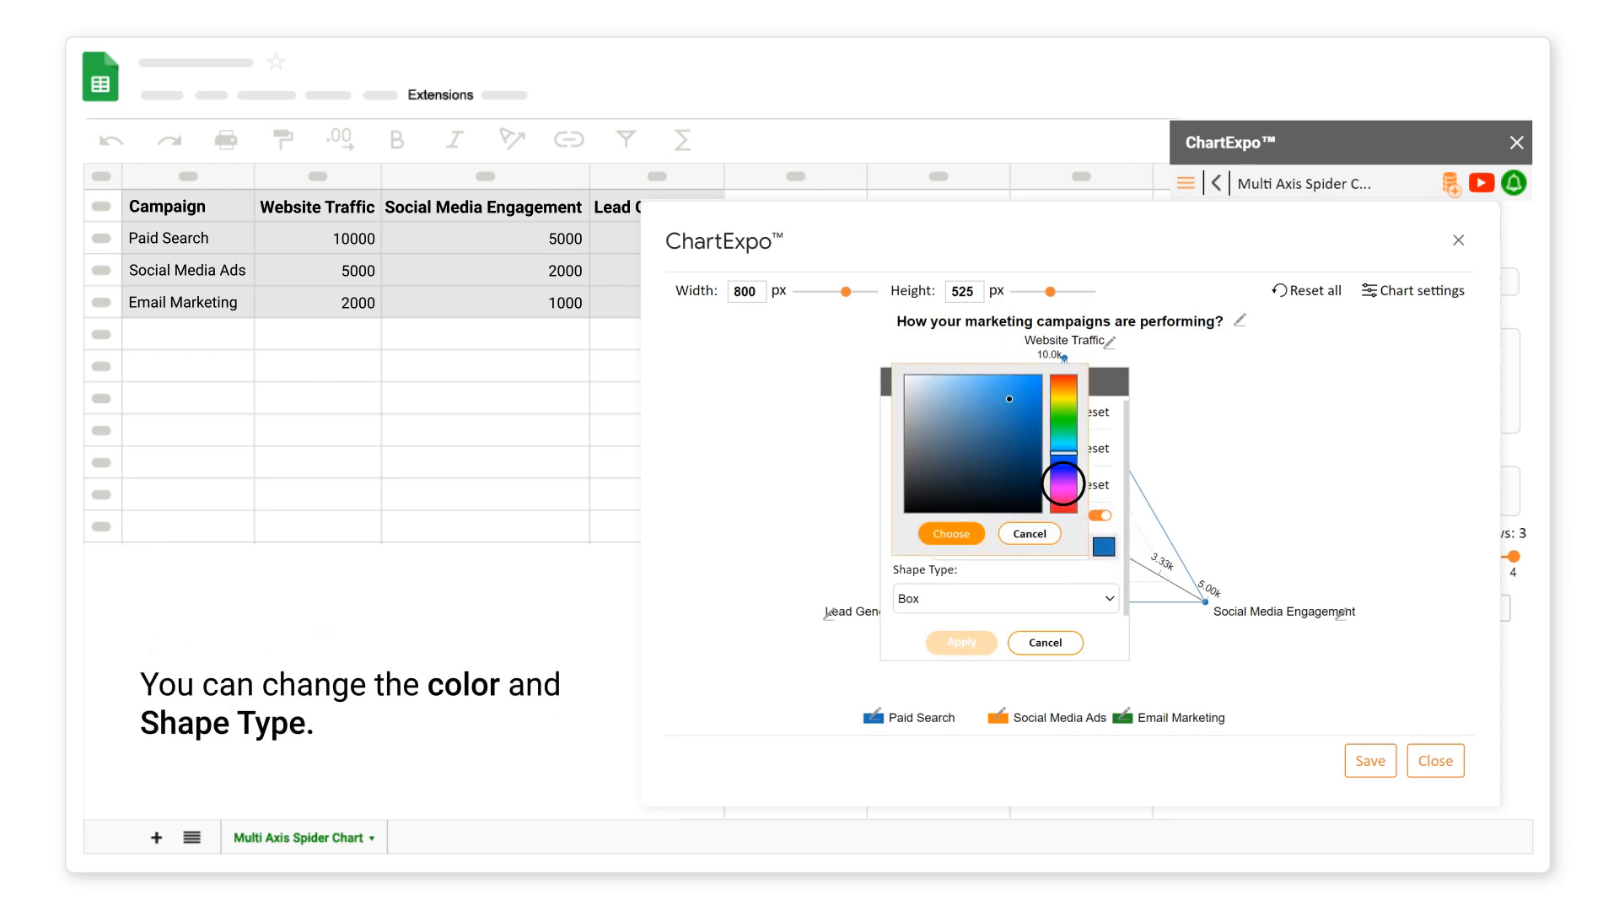
click(1063, 485)
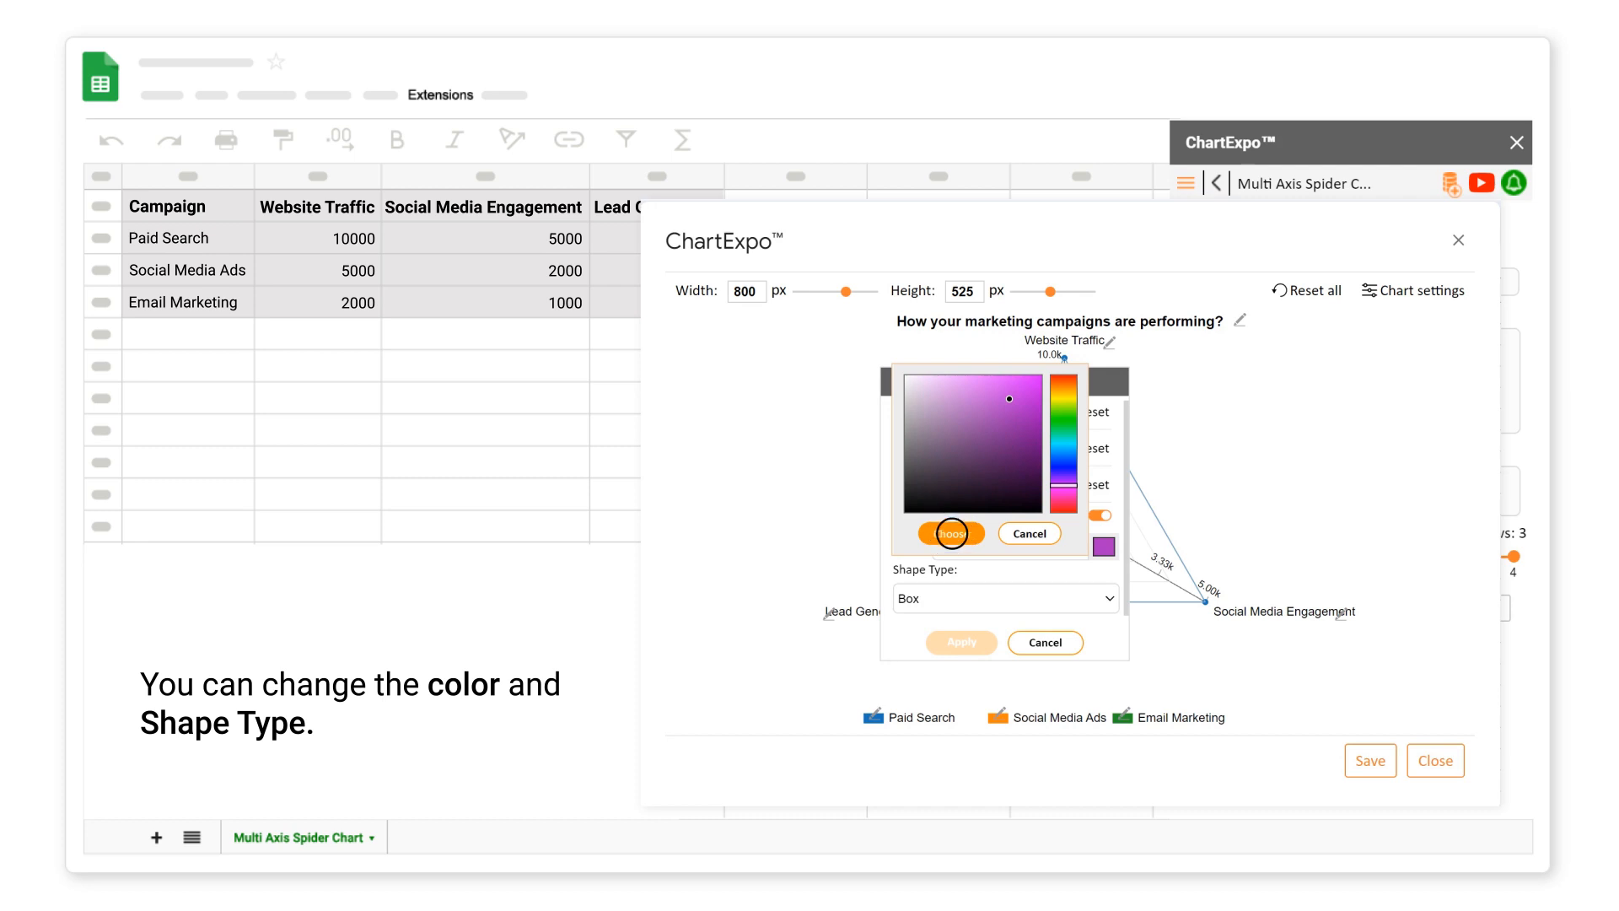
click(951, 534)
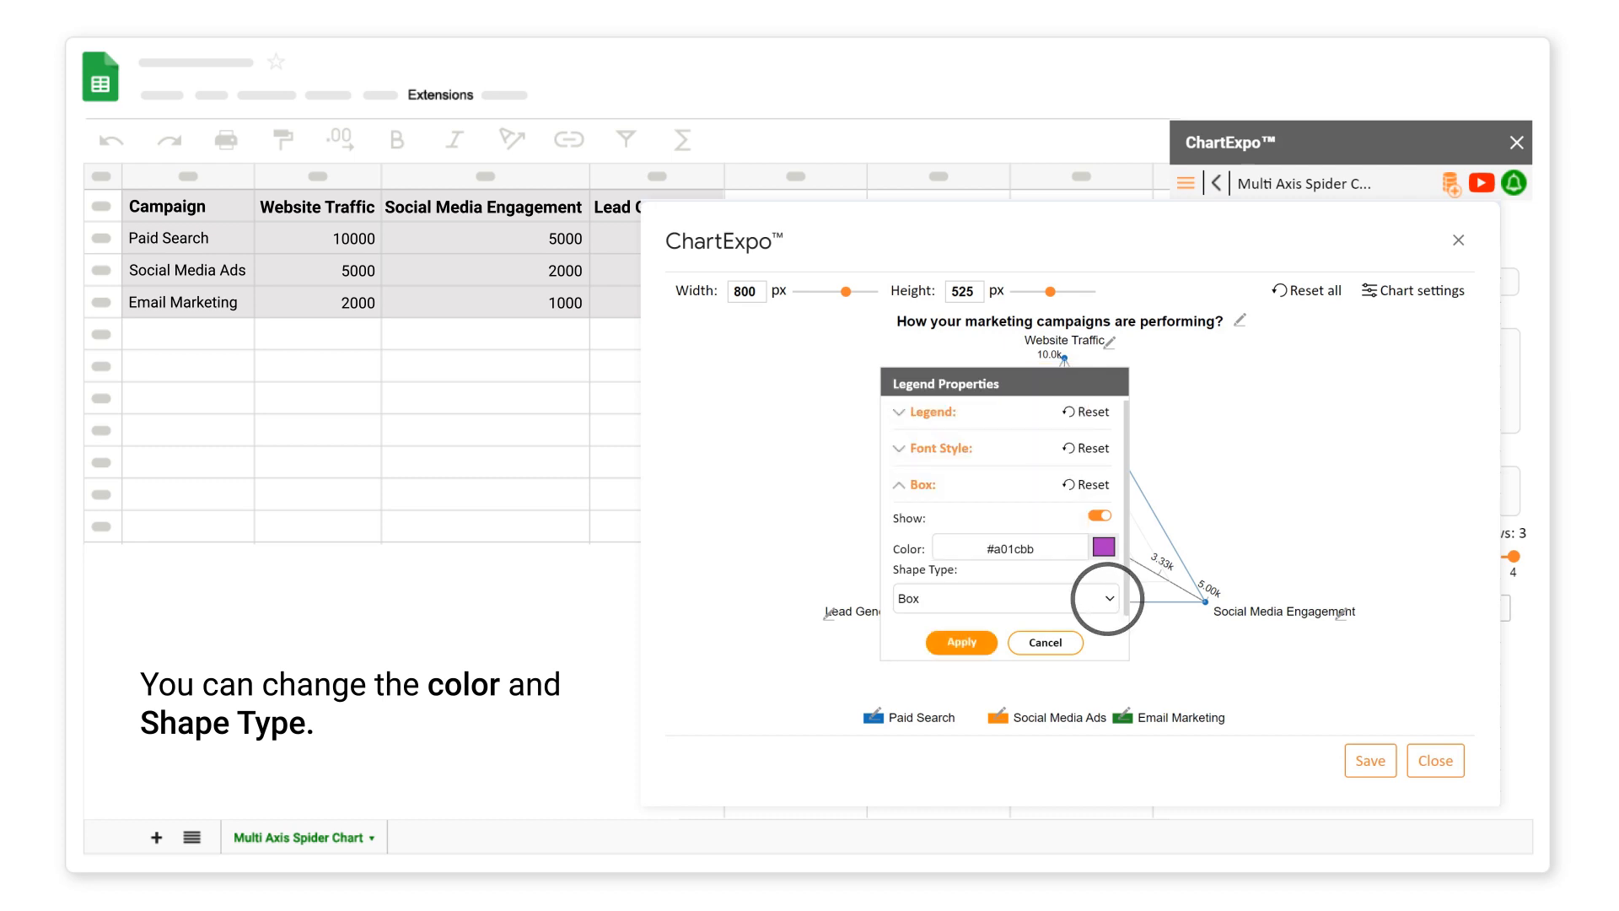
click(1108, 597)
click(933, 680)
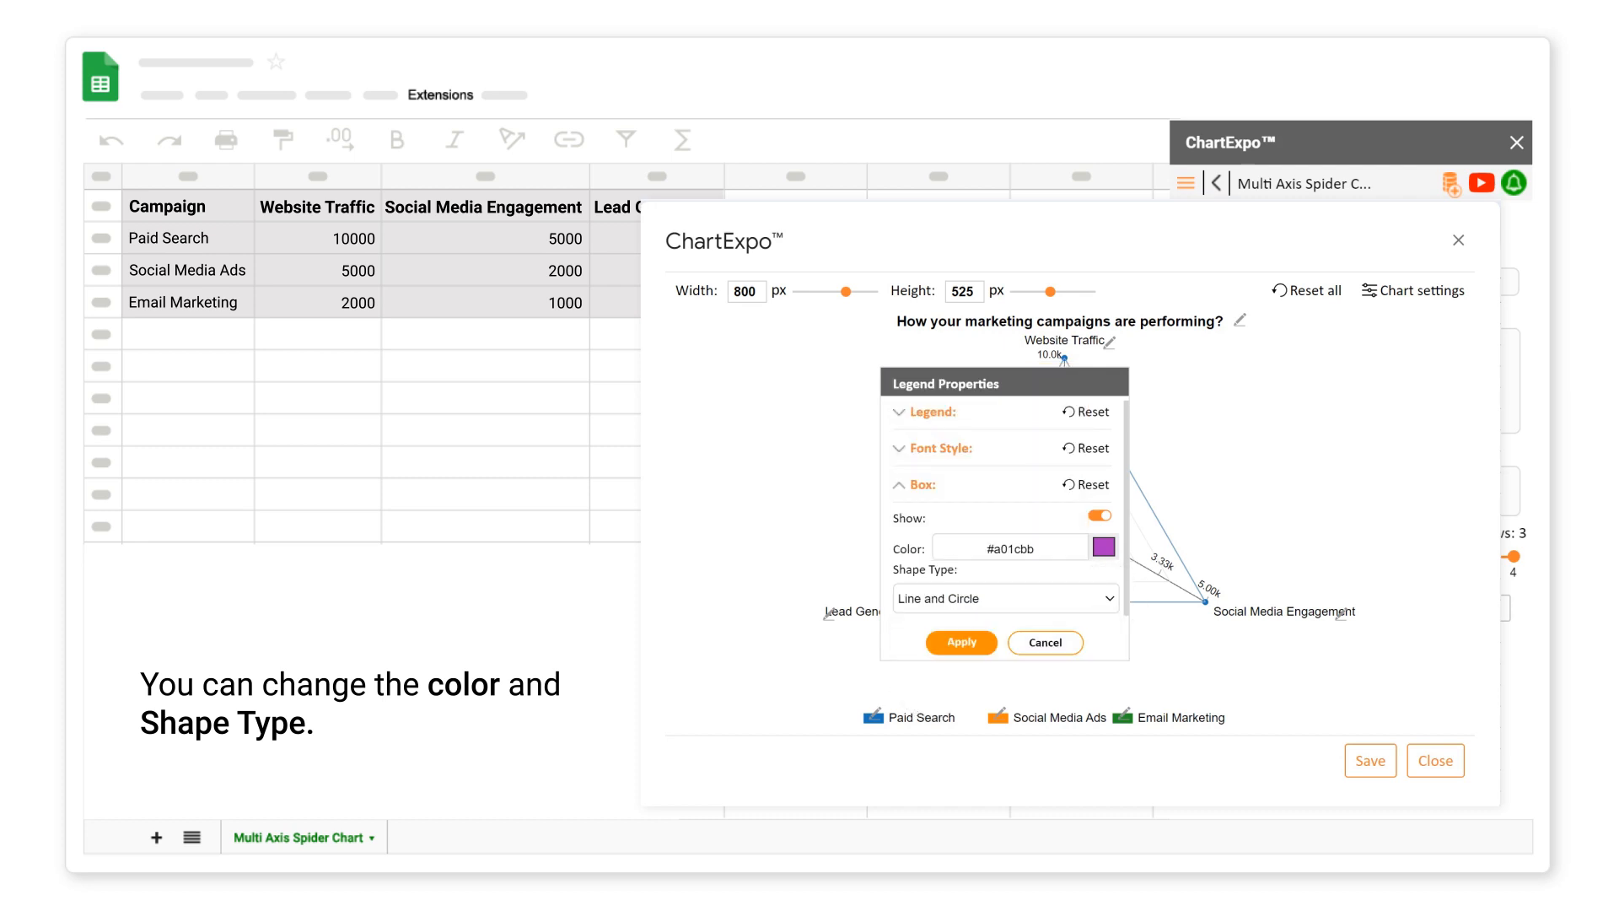
click(961, 641)
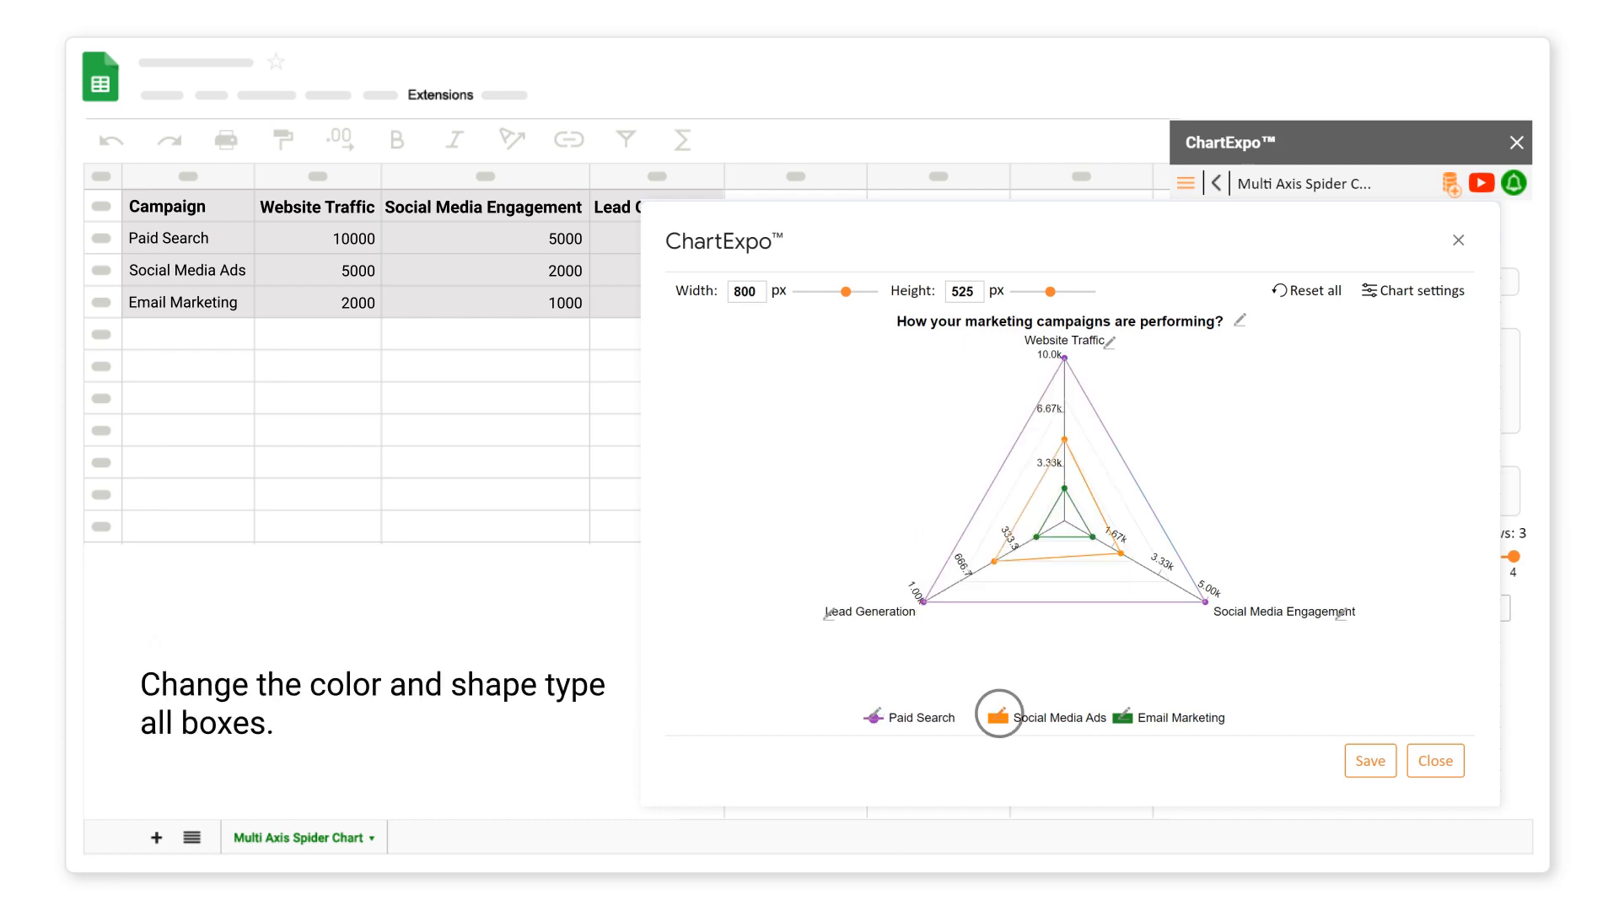
Change the Social Media Ads legend marker to teal and Email Marketing to rust orange, both as Line and Circle, and save the chart
click(999, 713)
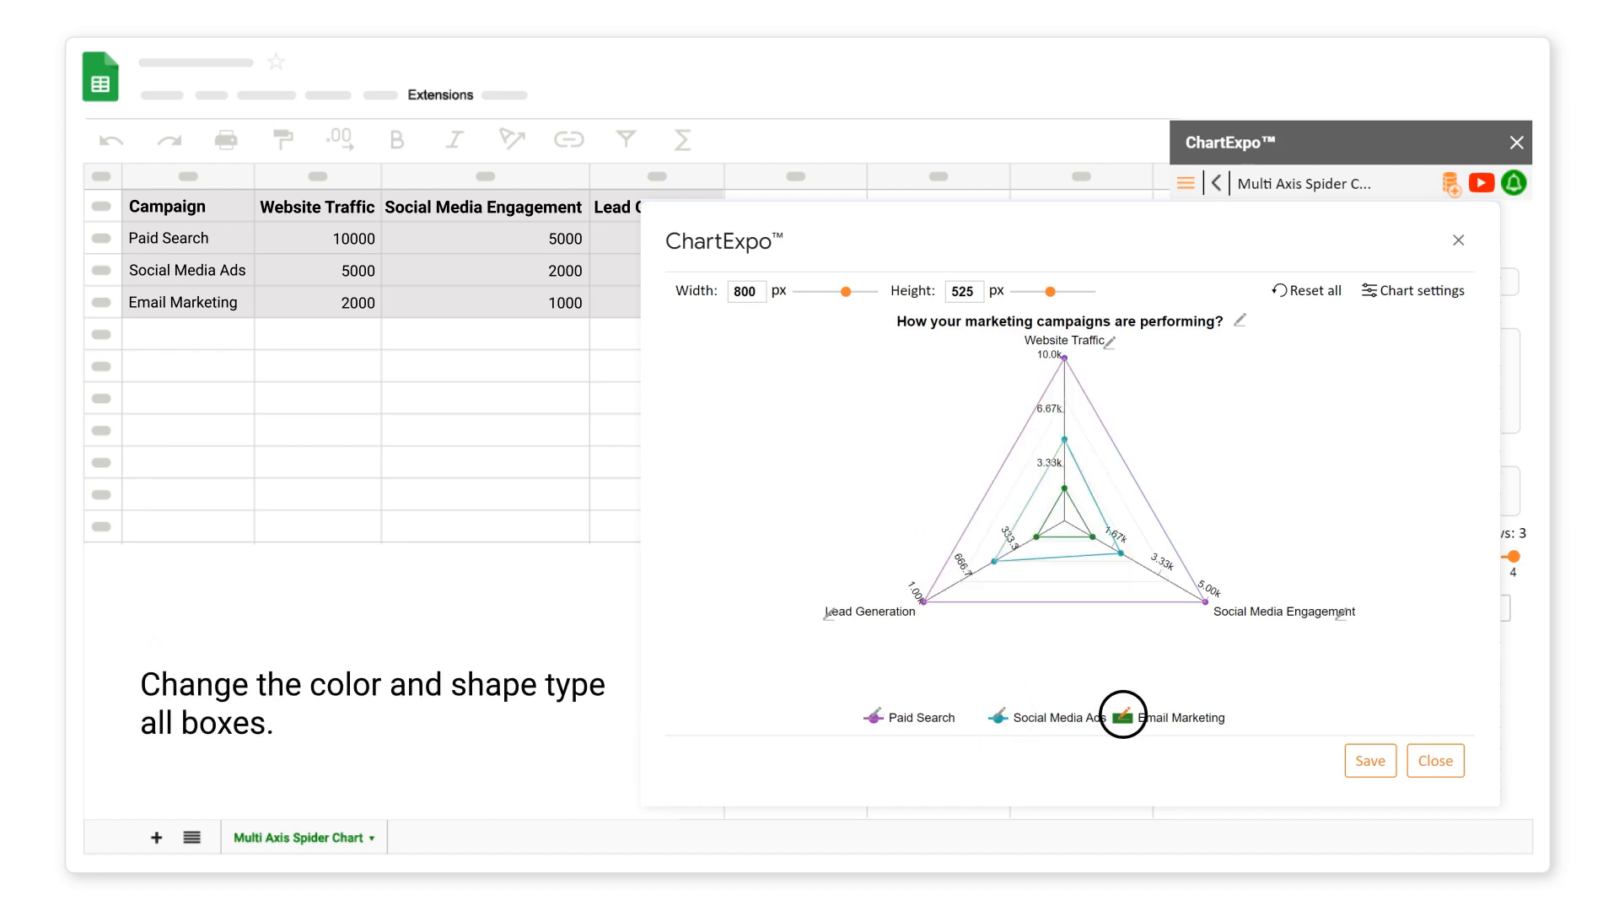
click(1122, 714)
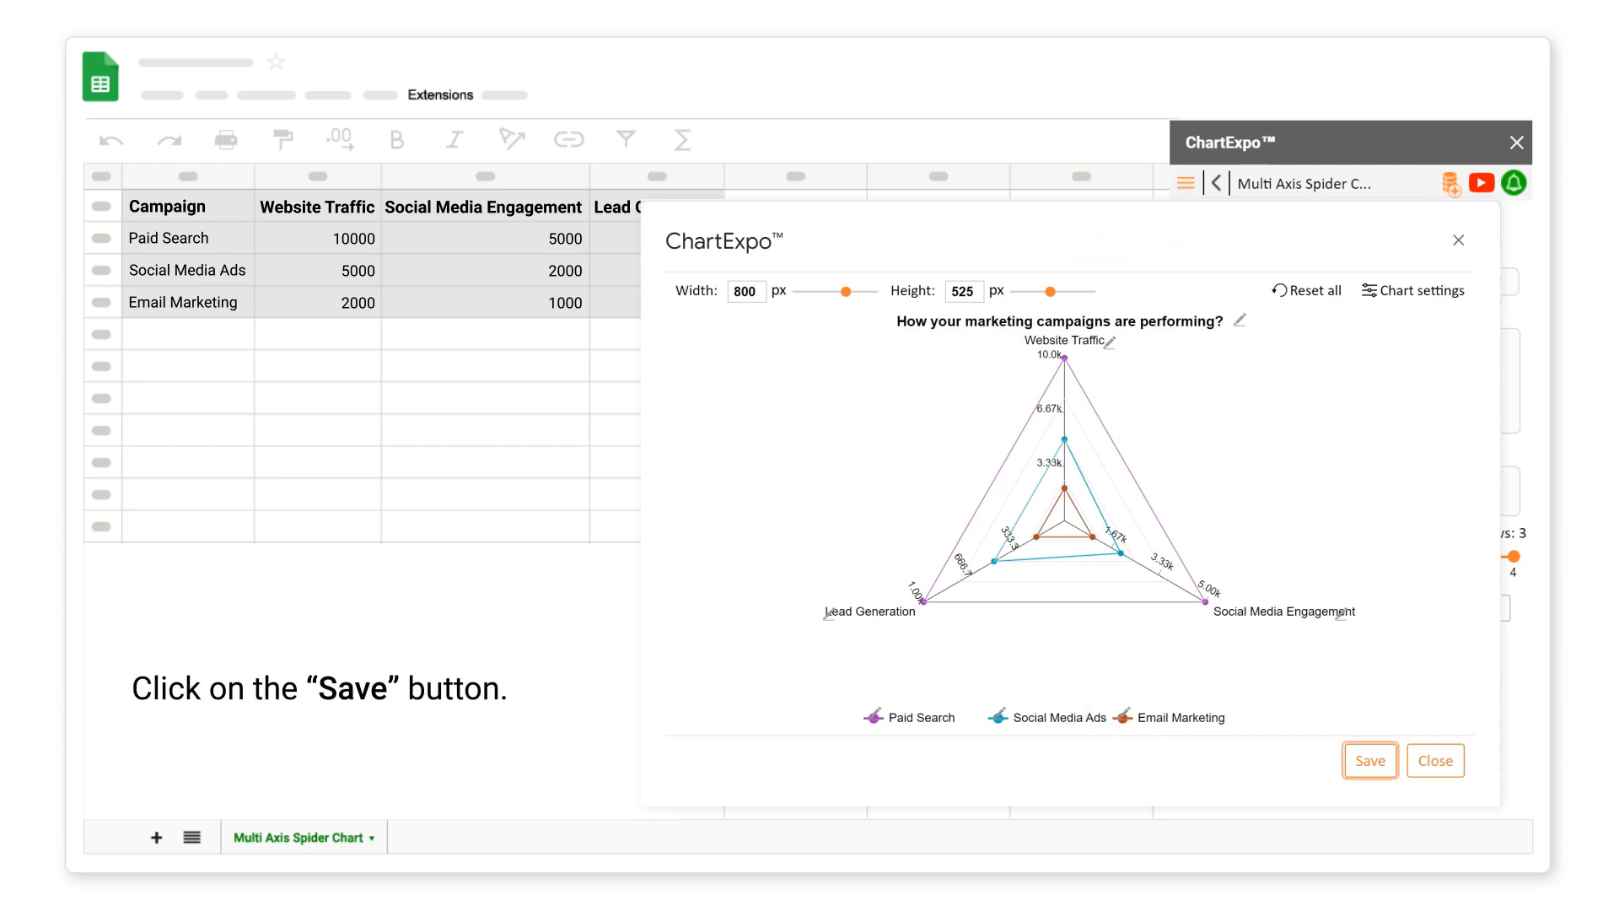
click(1369, 761)
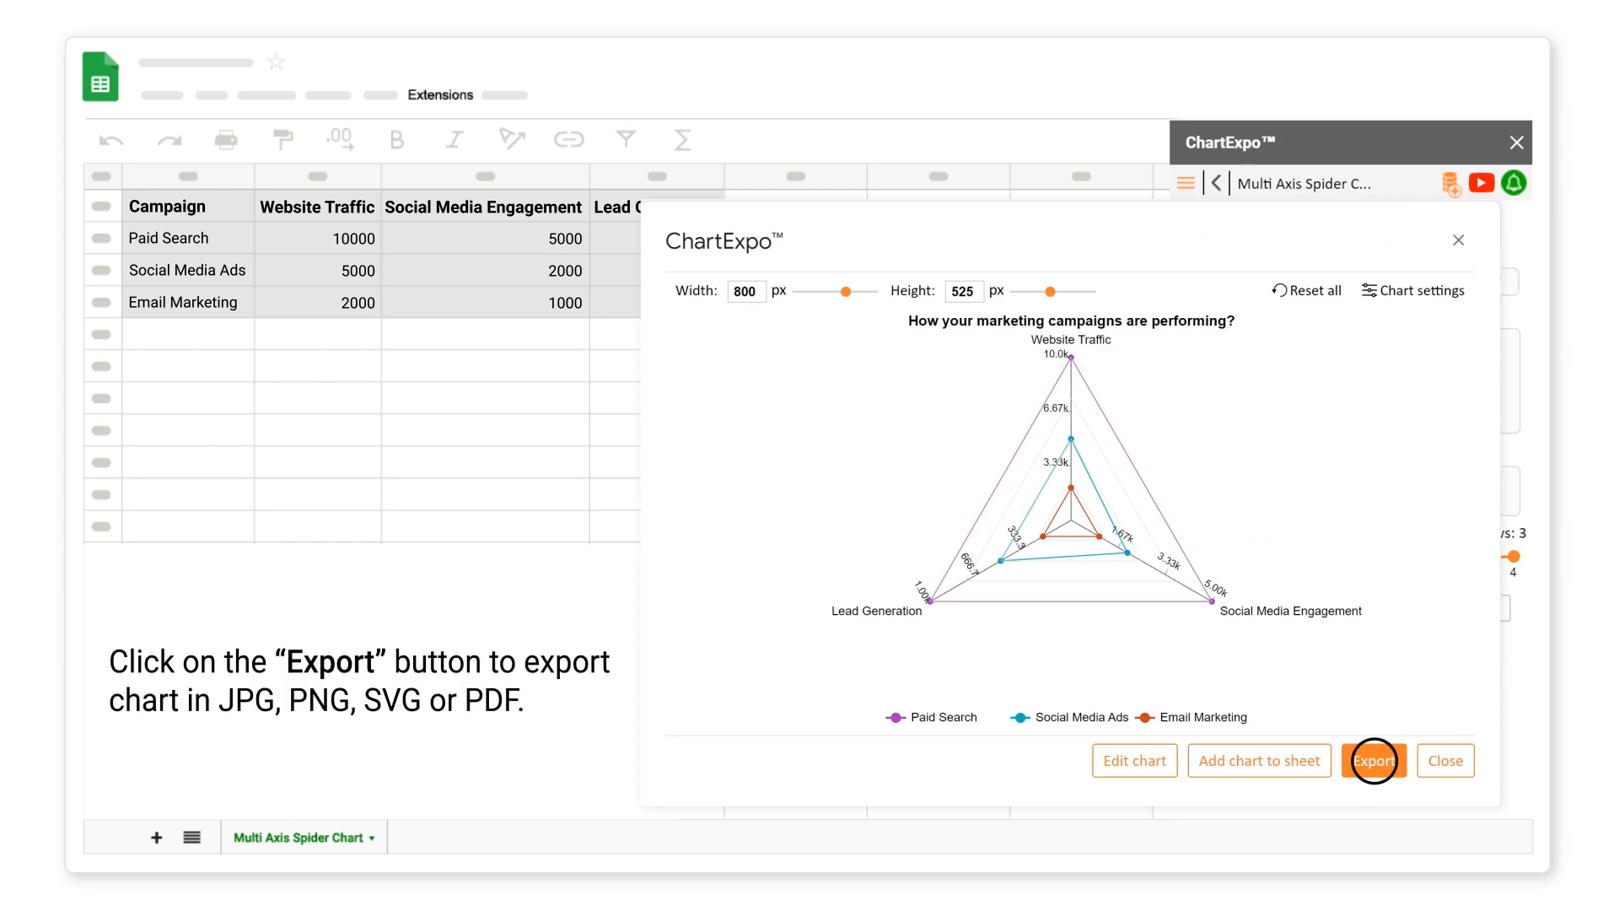
Export the finished spider chart as PNG and add the chart image to the sheet
click(1374, 760)
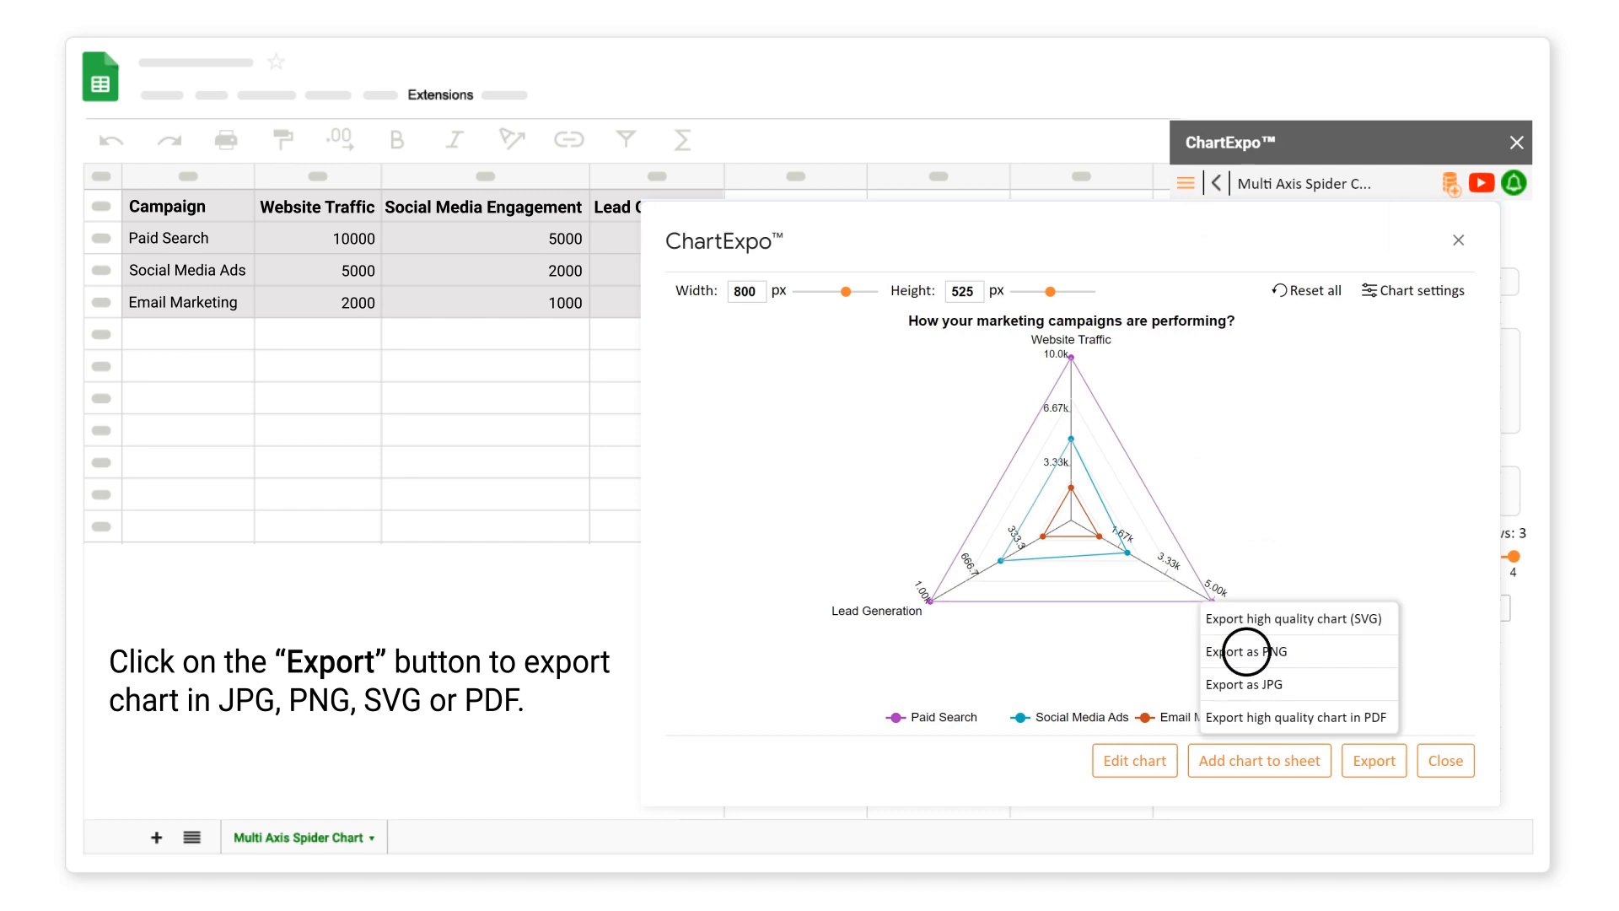
click(1246, 651)
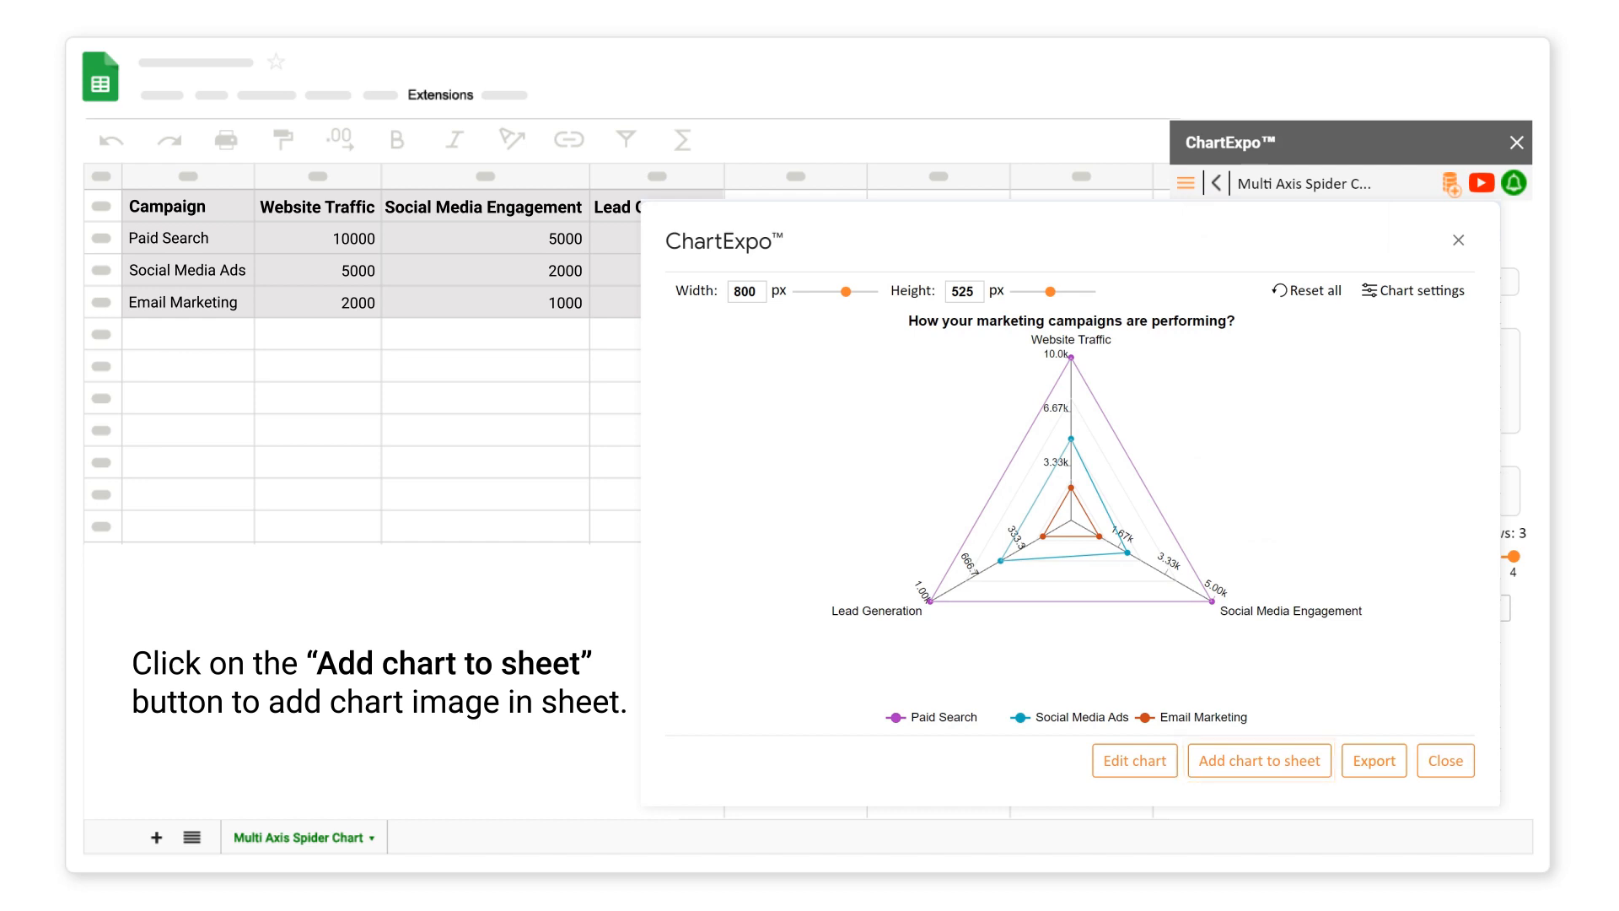
click(1254, 760)
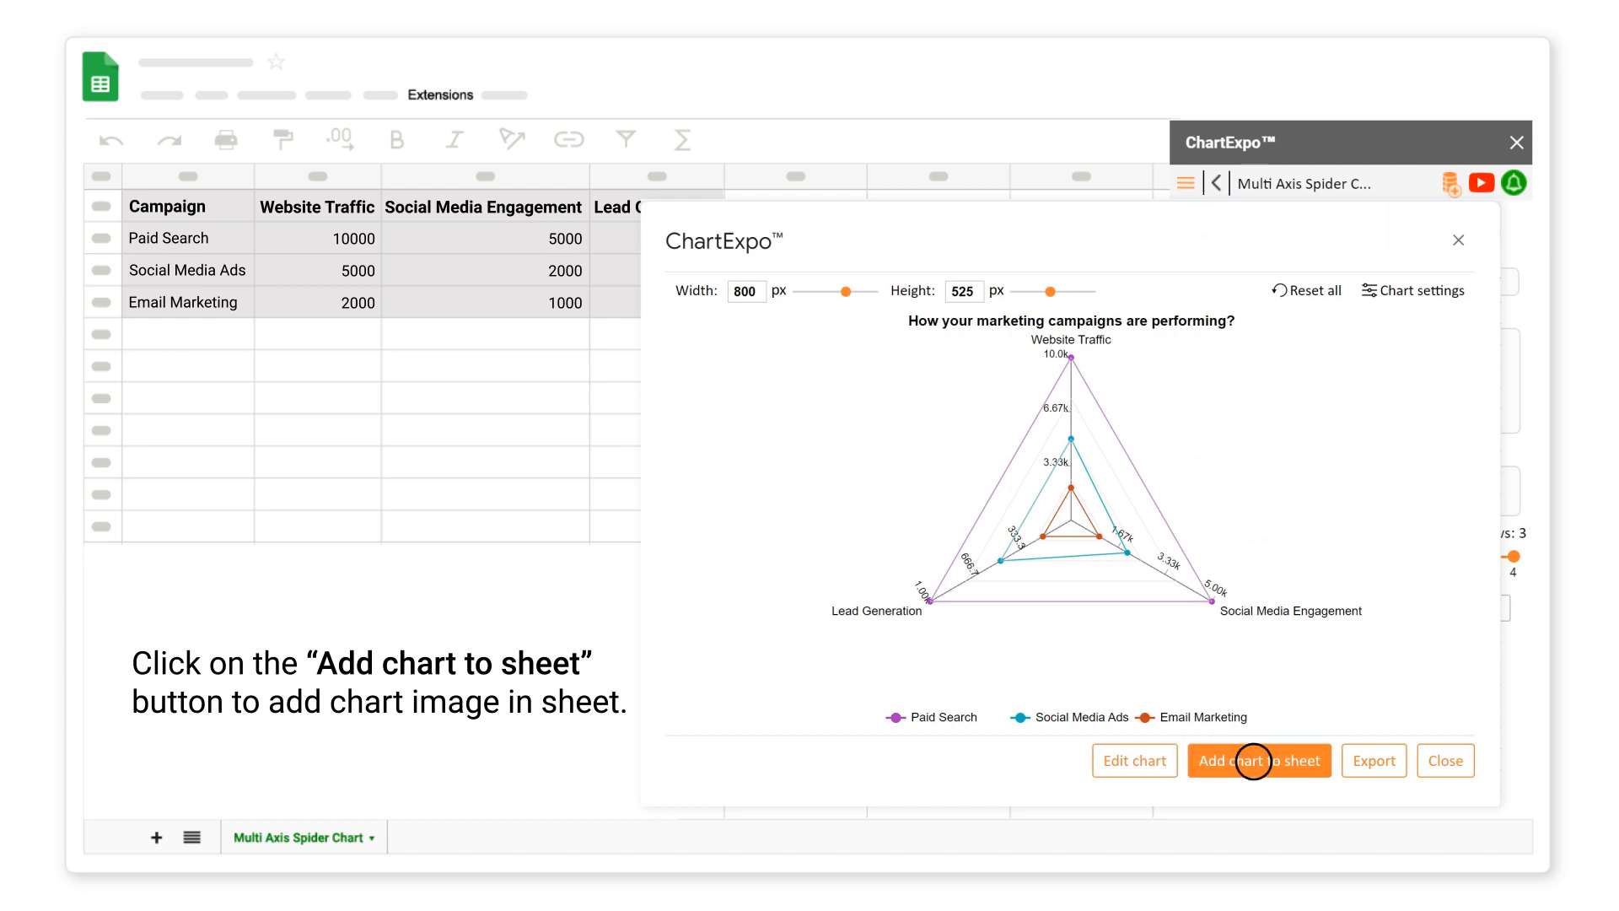